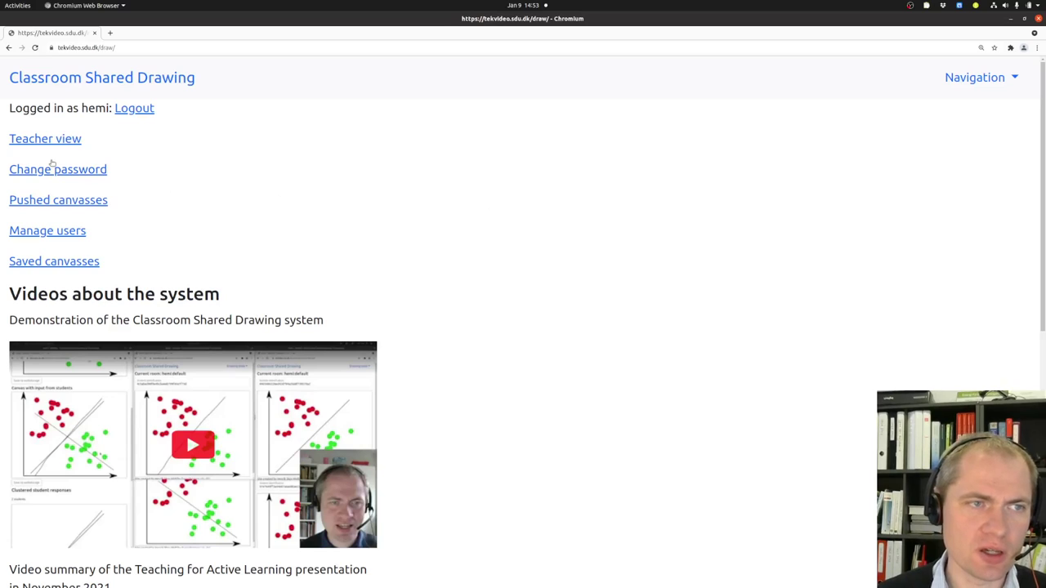
- From the home page, open the Teacher view of the default classroom room
left_click_drag(80, 108, 108, 108)
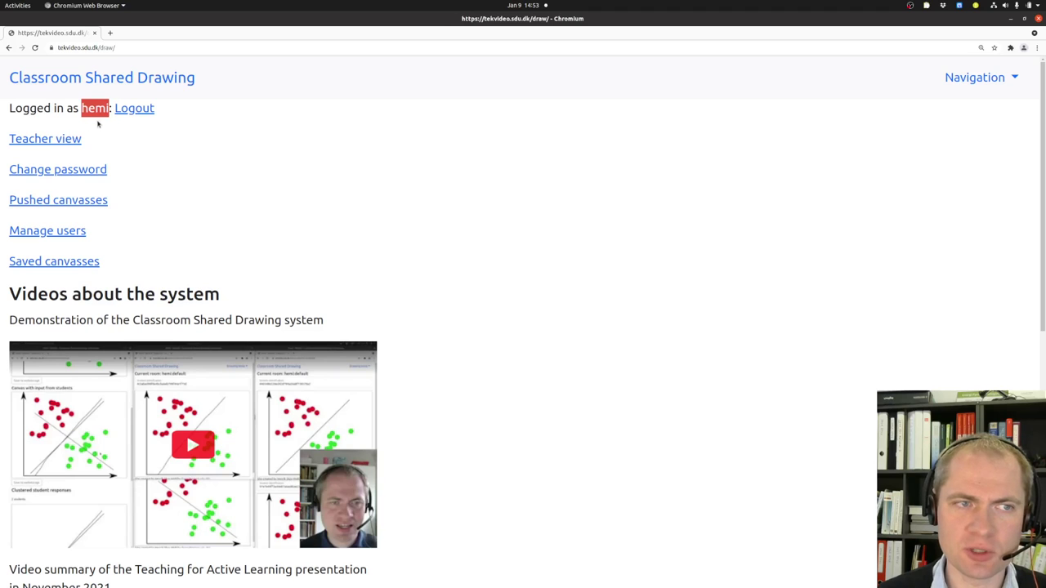
left_click(119, 148)
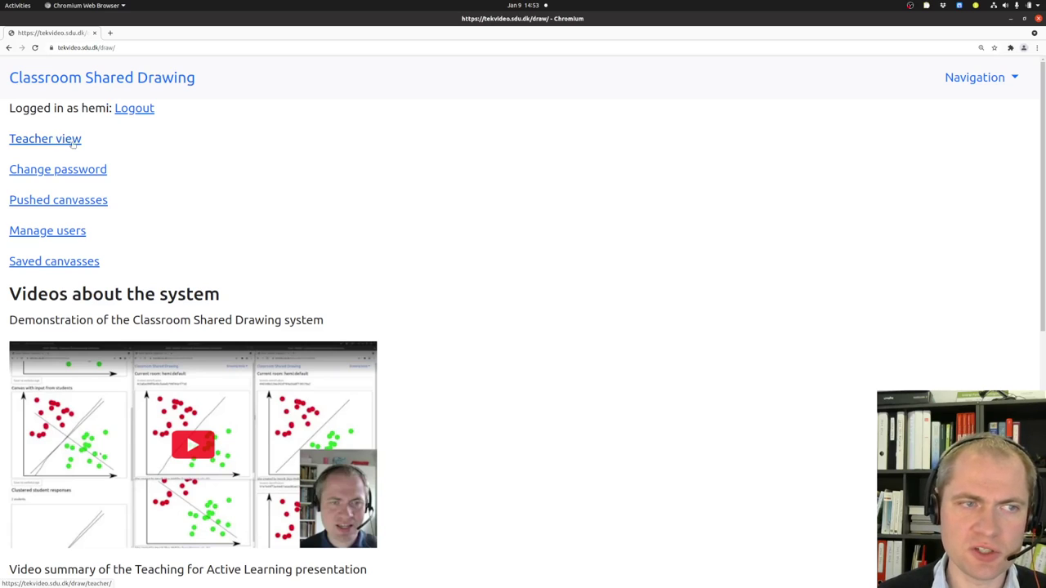
left_click_drag(81, 145, 9, 143)
left_click(177, 145)
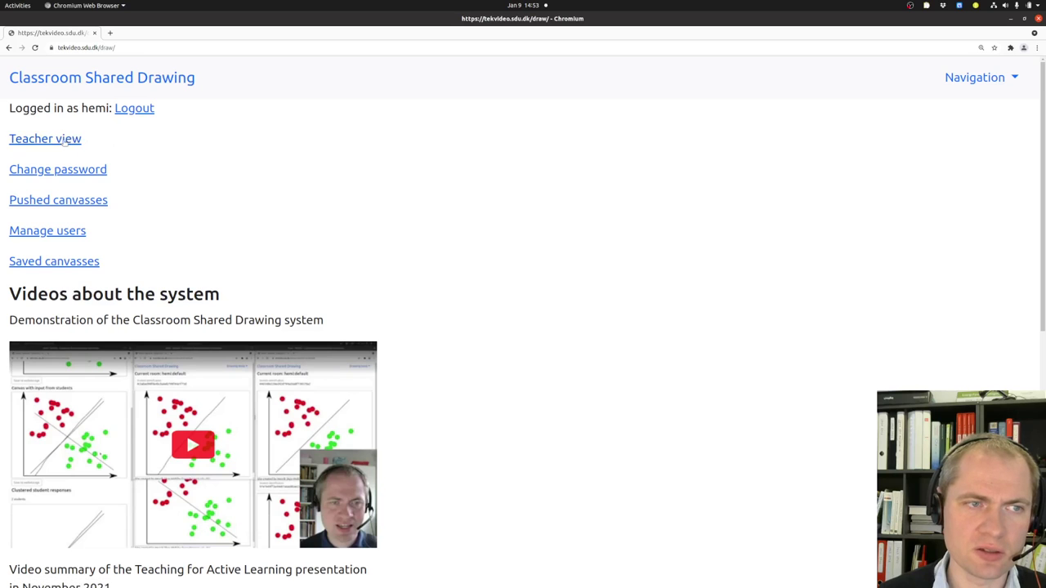
left_click(64, 143)
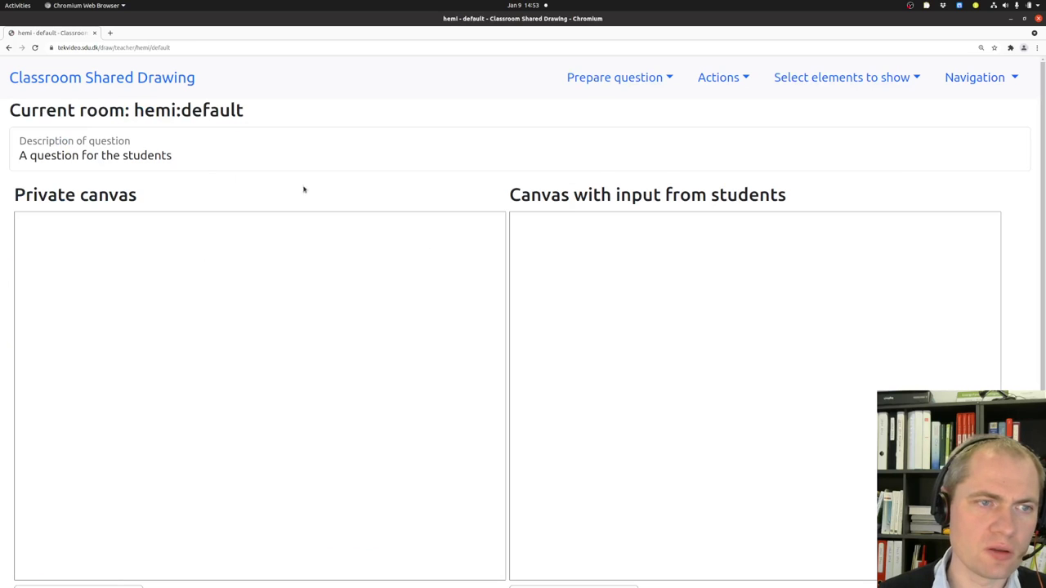
scroll(332, 183, "down", 1)
scroll(331, 185, "up", 1)
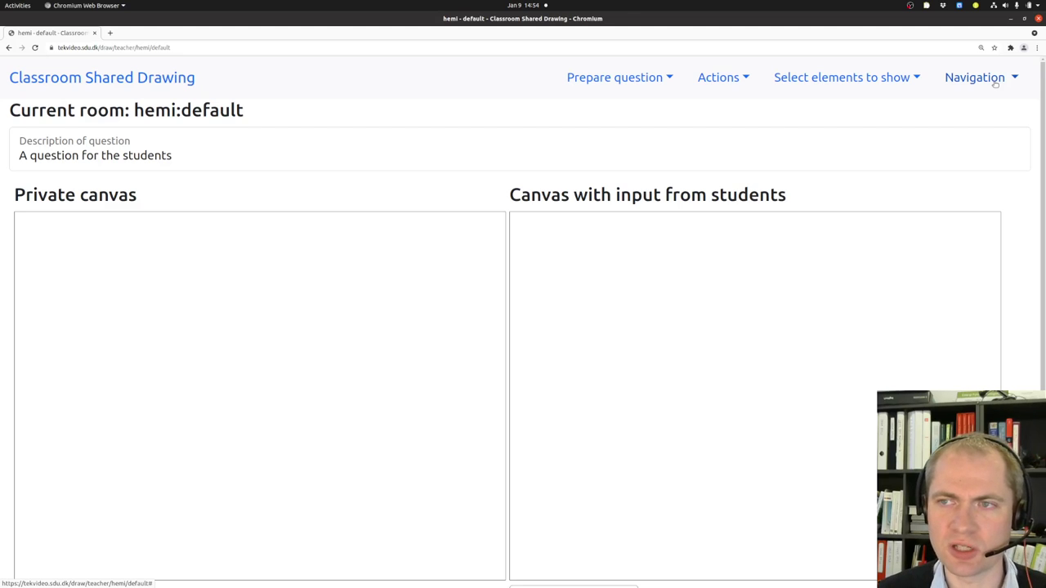
- Under Prepare question, choose coordinate.png as the private canvas image to upload
left_click(630, 79)
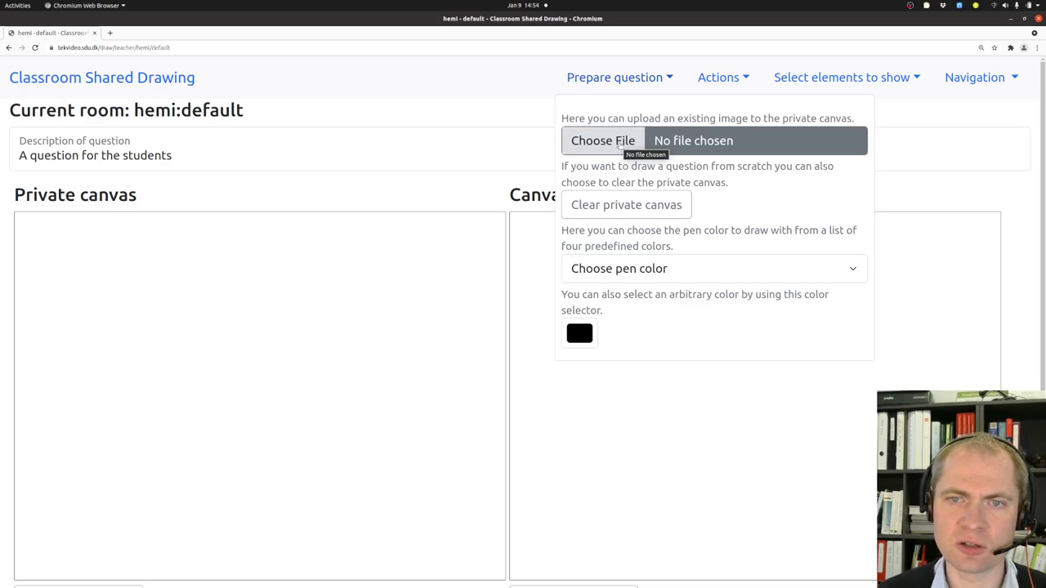
left_click(619, 144)
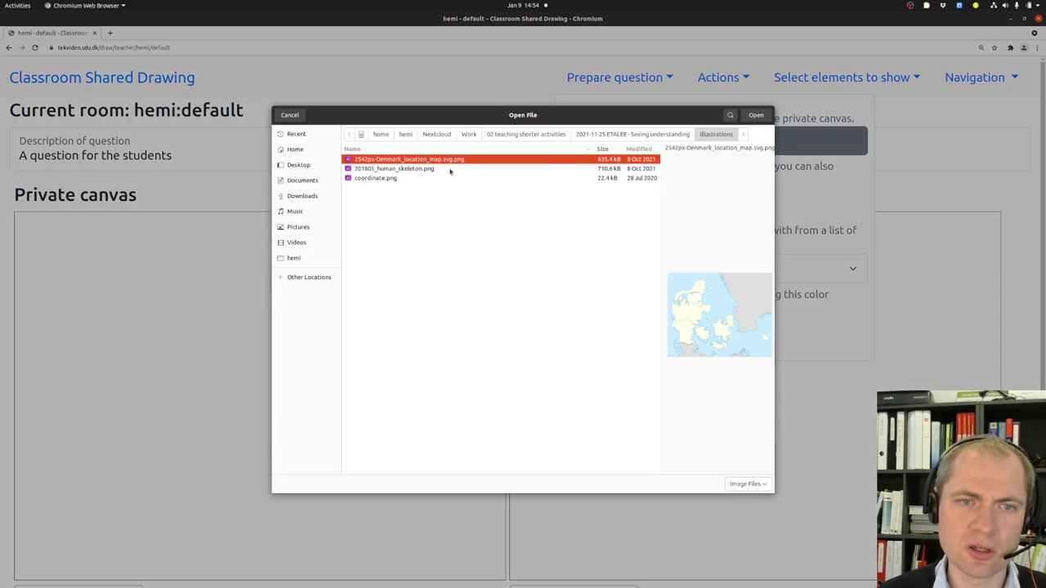
left_click(405, 170)
left_click(403, 178)
left_click(406, 169)
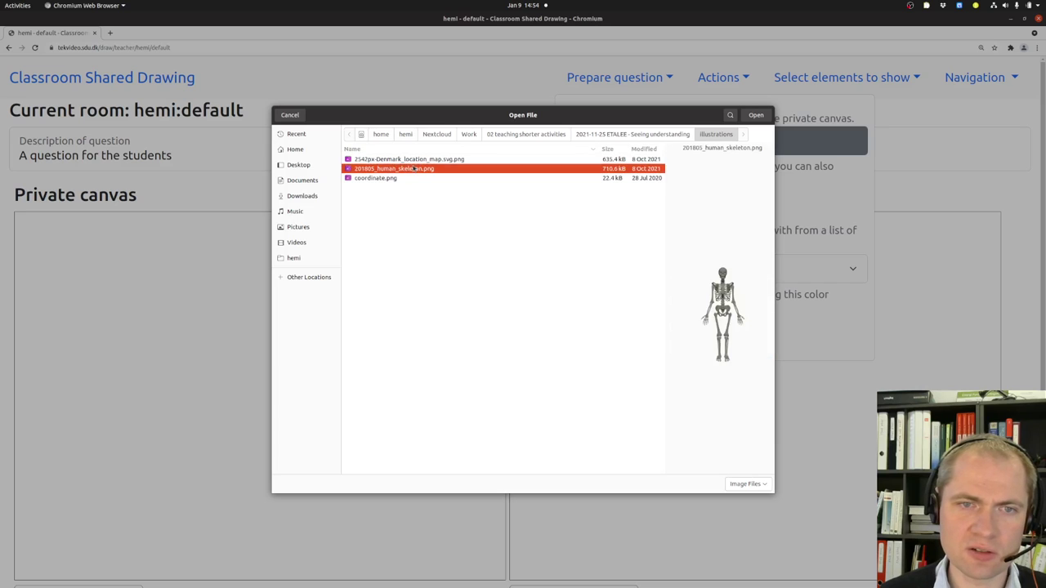
left_click(419, 160)
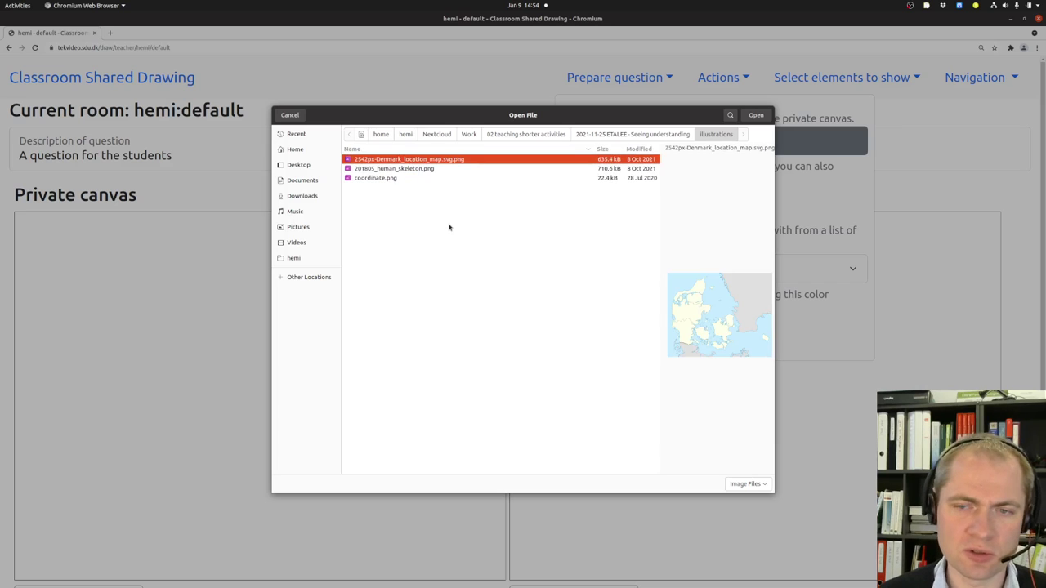
left_click(399, 179)
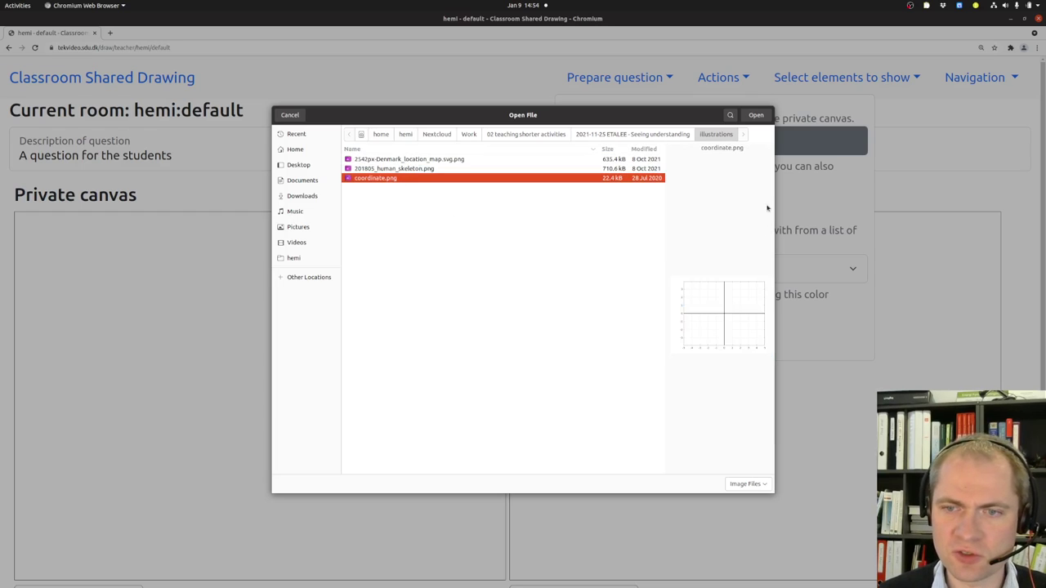
- Crop coordinate.png to the full image and place the graph on the private canvas
left_click(756, 115)
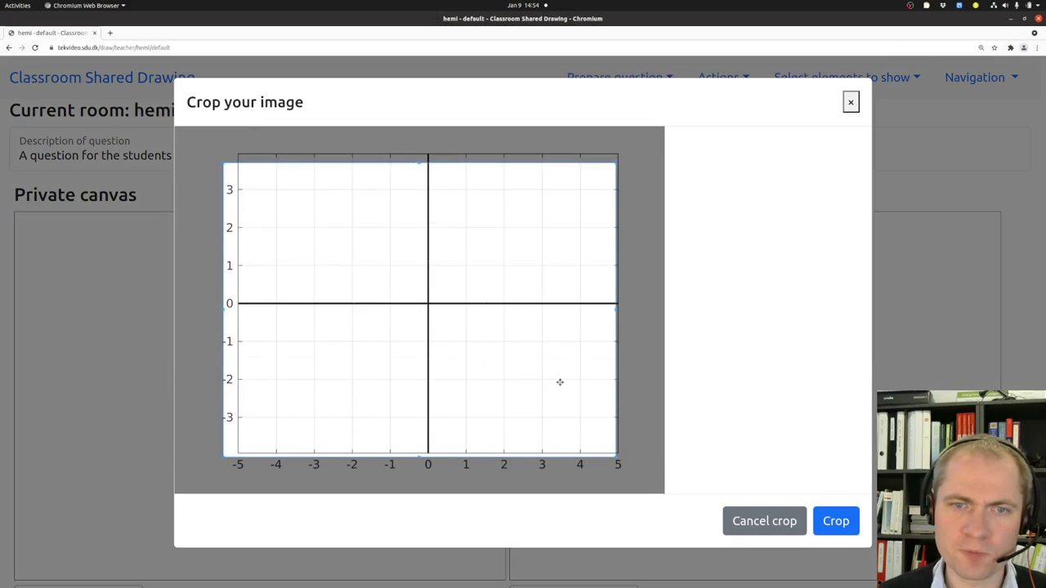
left_click_drag(419, 364, 374, 341)
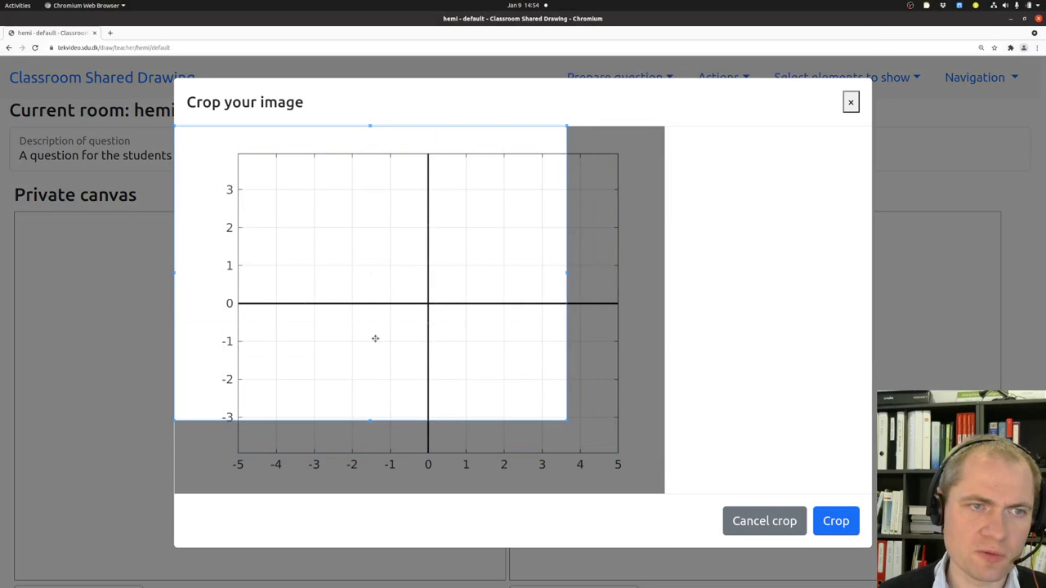
left_click_drag(565, 419, 694, 498)
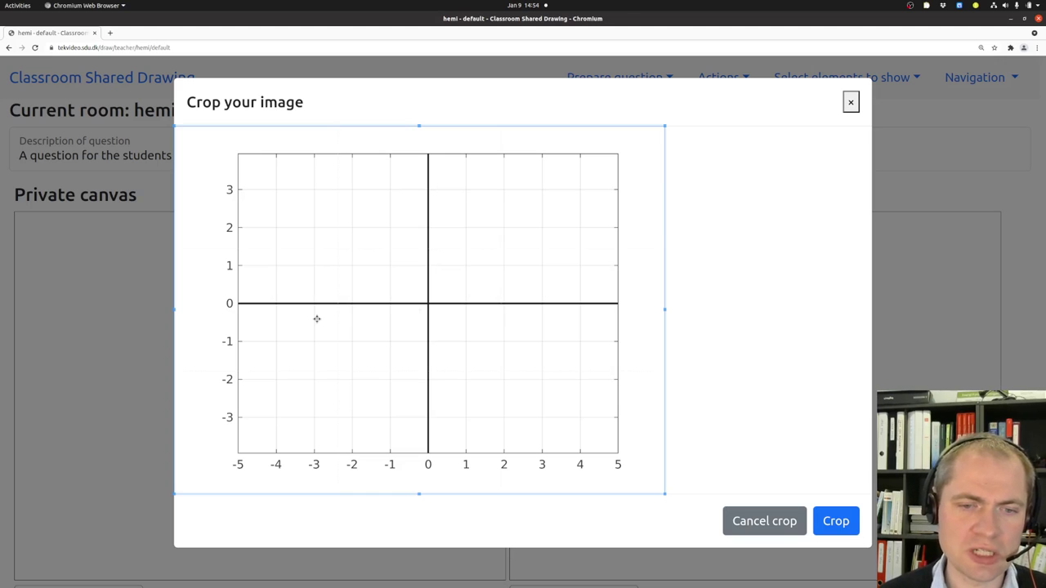
left_click(845, 523)
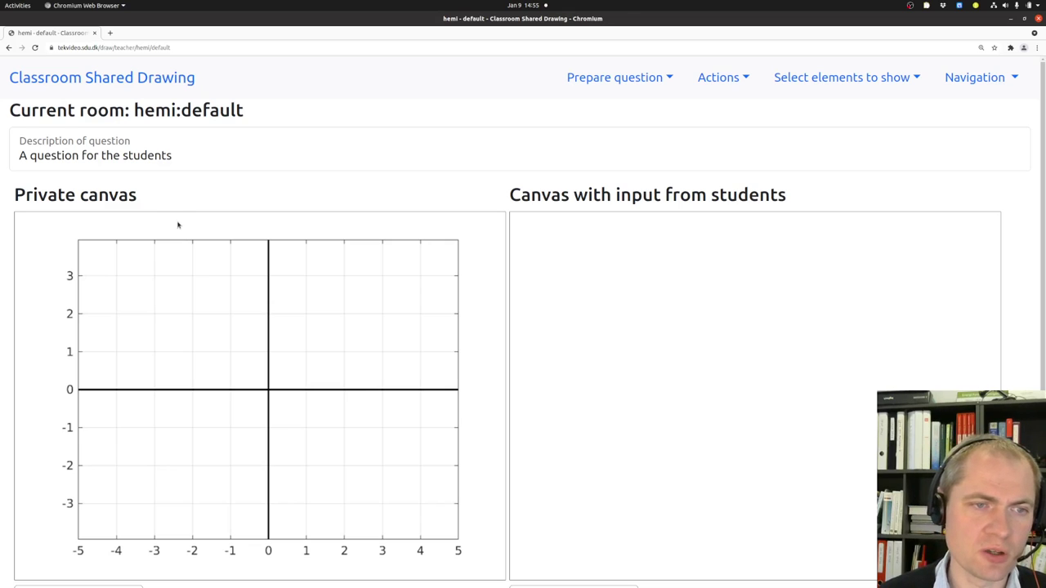
- Handwrite 'y = x + 1' above the coordinate grid with the pen
mouse_move(179, 223)
left_mouse_down()
mouse_move(176, 242)
mouse_move(210, 225)
mouse_move(224, 239)
mouse_move(270, 234)
left_mouse_up()
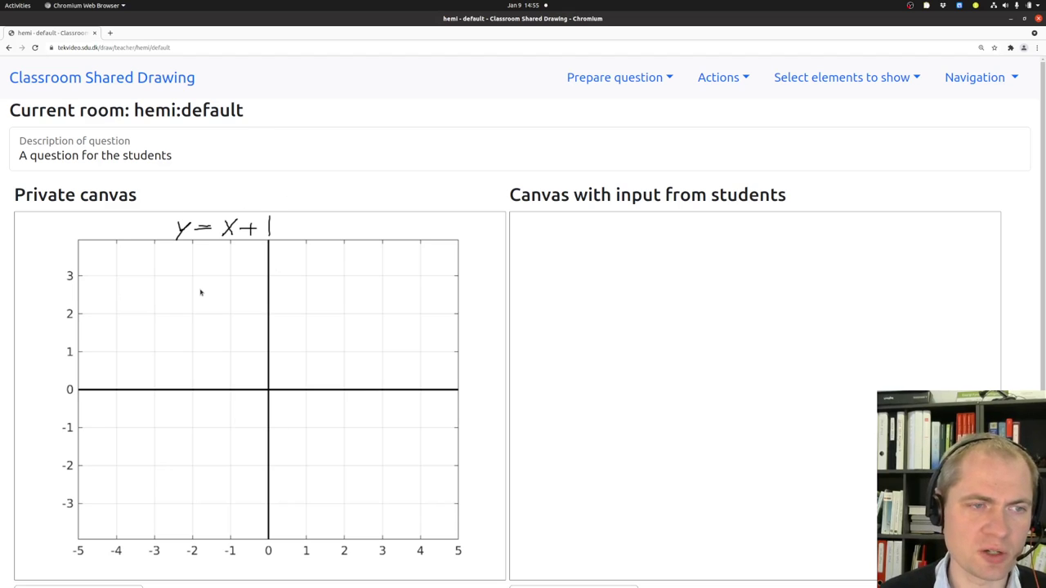
- Use Actions > Push private canvas to students to send the y = x + 1 graph
left_click(711, 77)
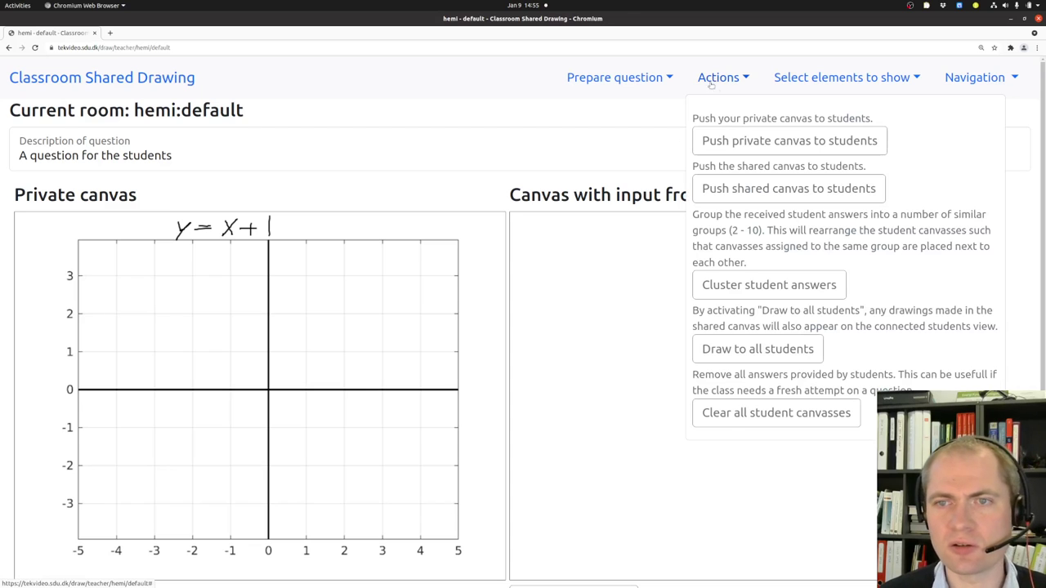
left_click(739, 153)
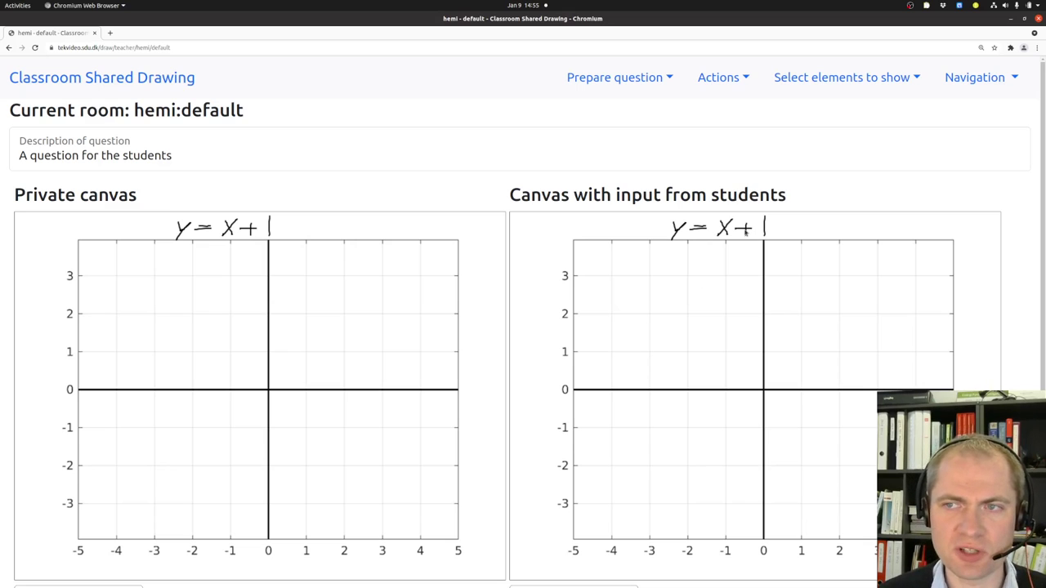
- Open the student share page and show it in its own window beside the teacher view
left_click(1001, 78)
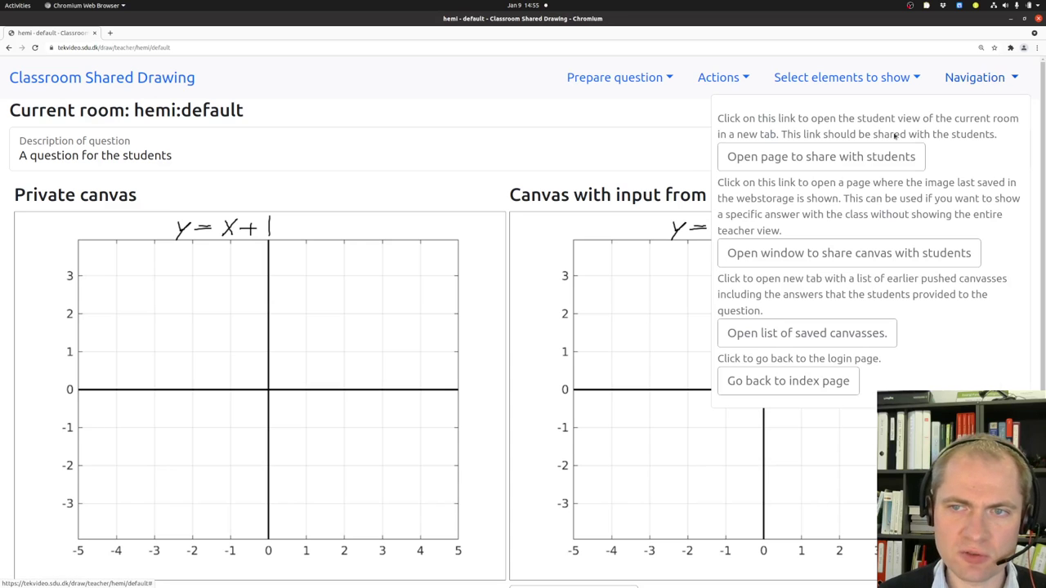
left_click(757, 163)
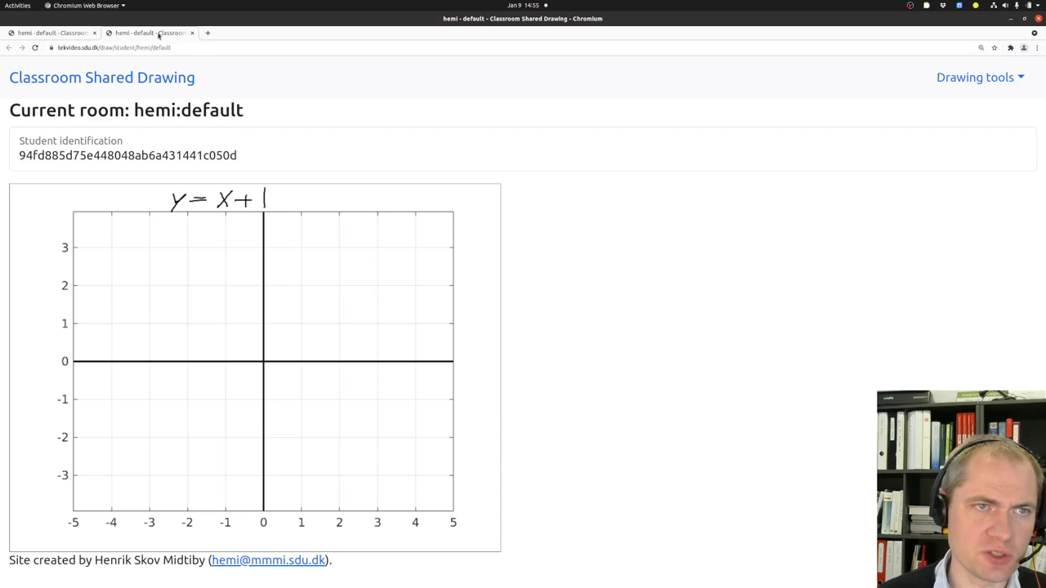
key("ctrl+w")
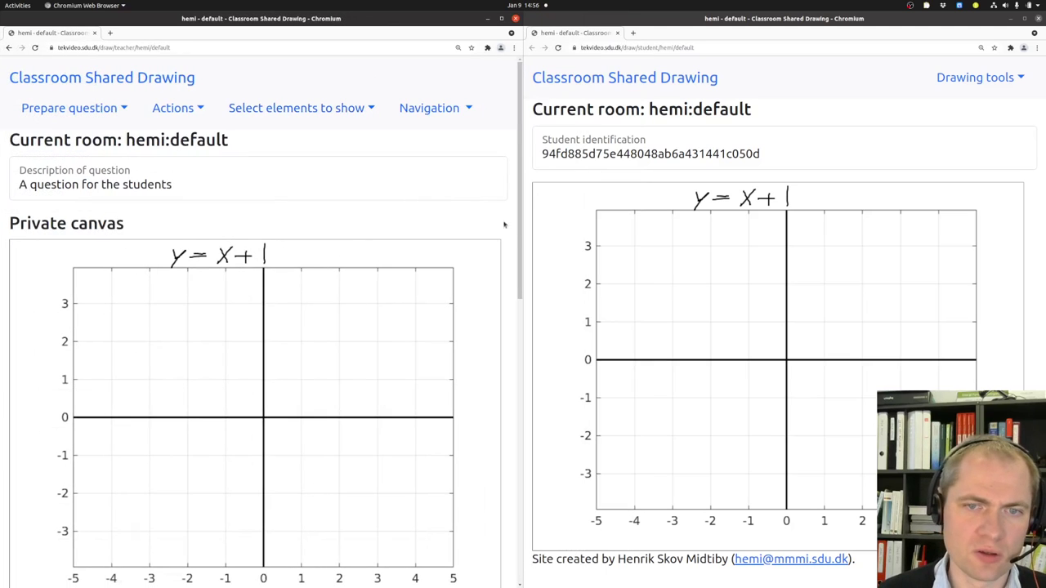
- Scroll the teacher page down to the student-input canvas and Individual student canvasses section
scroll(504, 224, "down", 3)
scroll(506, 216, "up", 1)
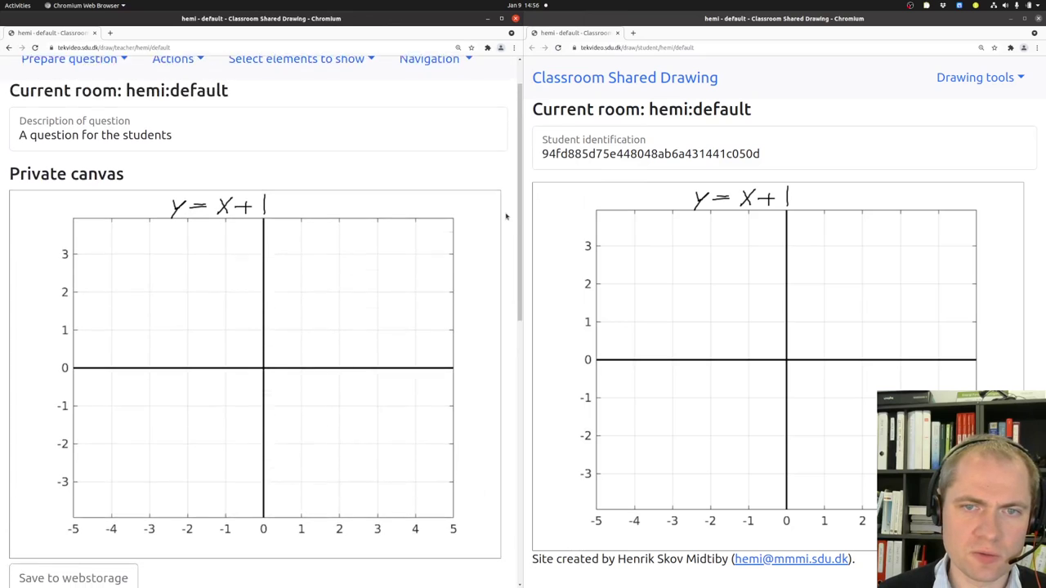
scroll(506, 217, "up", 1)
scroll(505, 217, "down", 1)
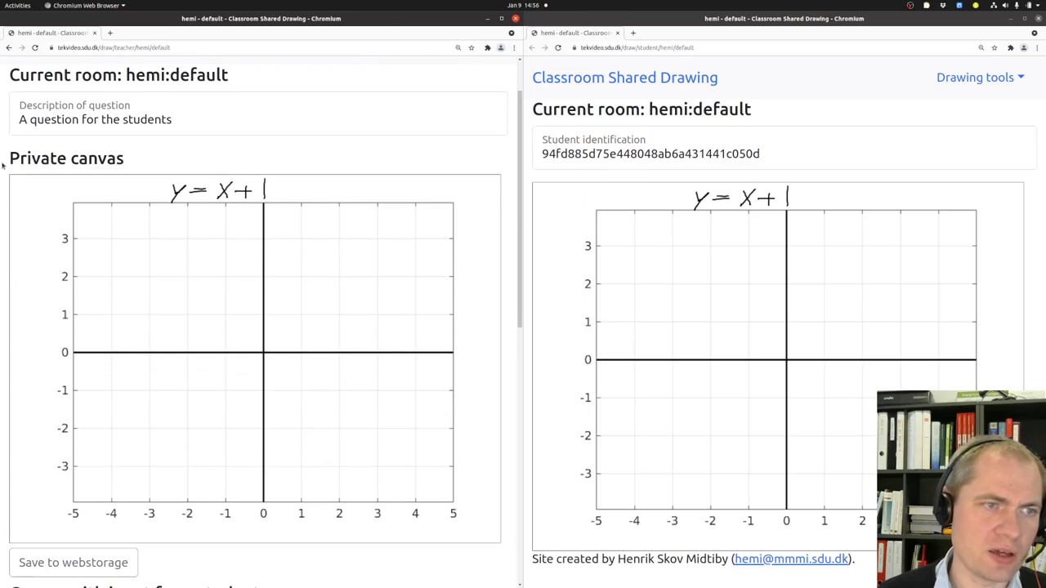
left_click_drag(5, 164, 133, 160)
left_click(136, 161)
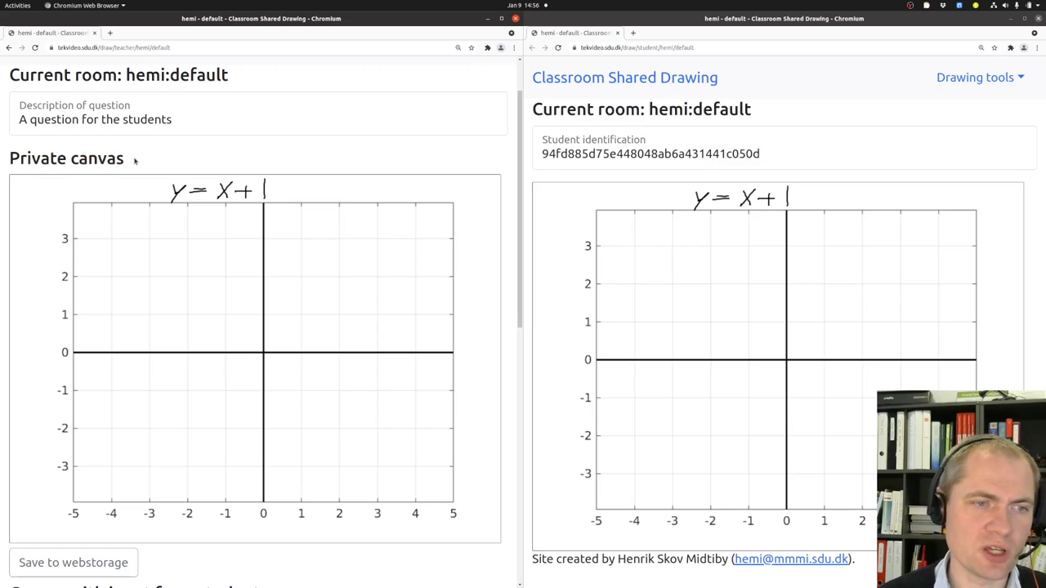
scroll(136, 161, "down", 5)
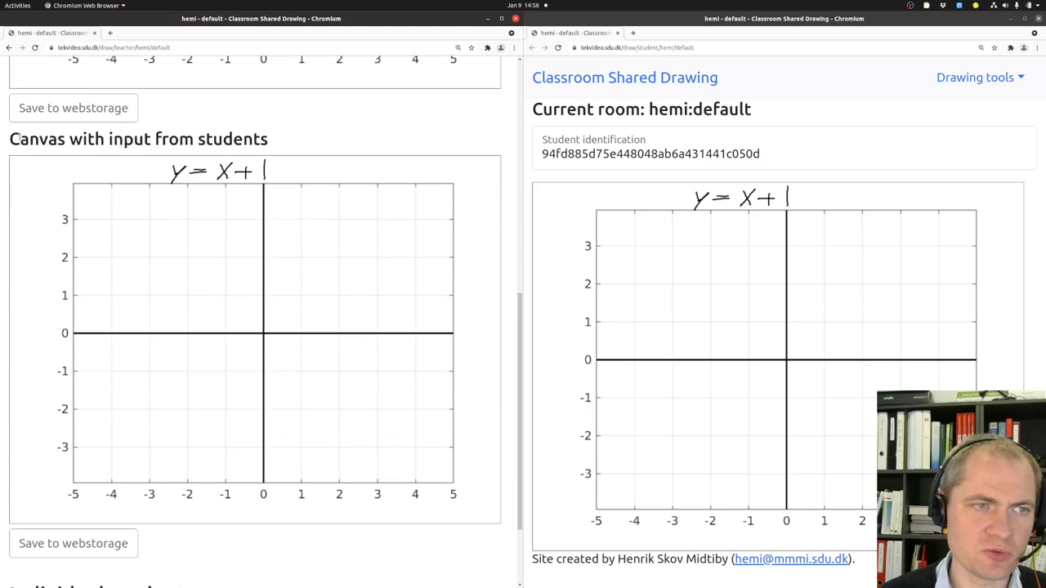
scroll(14, 140, "down", 1)
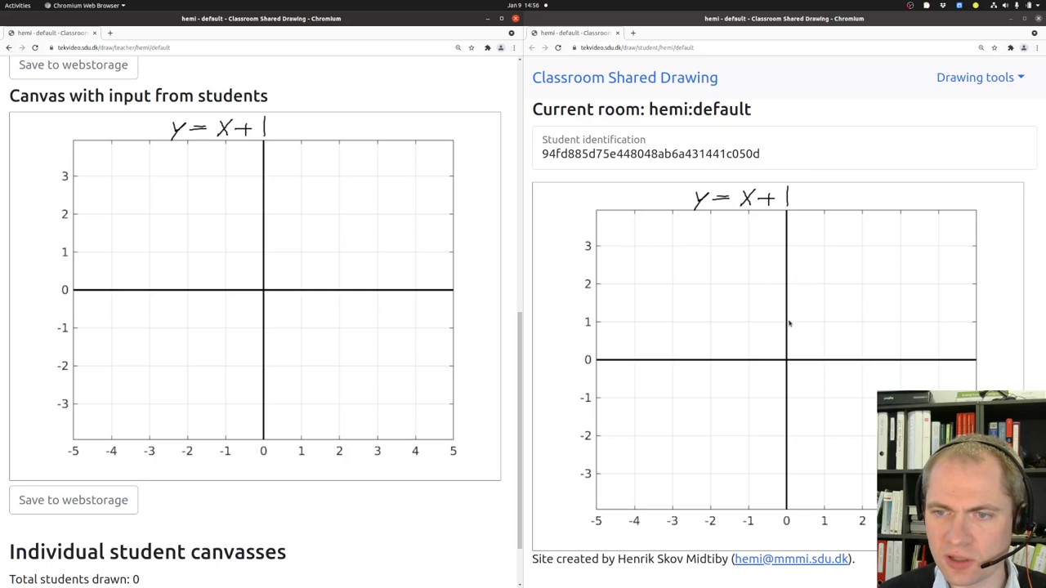
mouse_move(782, 316)
left_mouse_down()
mouse_move(791, 327)
mouse_move(782, 327)
left_mouse_up()
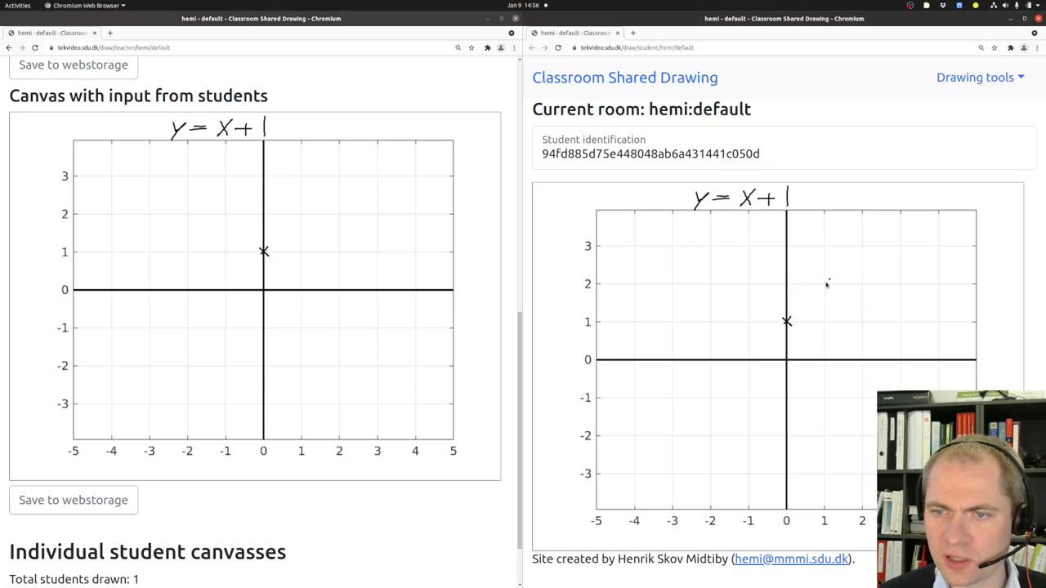
mouse_move(829, 280)
left_mouse_down()
mouse_move(821, 287)
mouse_move(829, 288)
left_mouse_up()
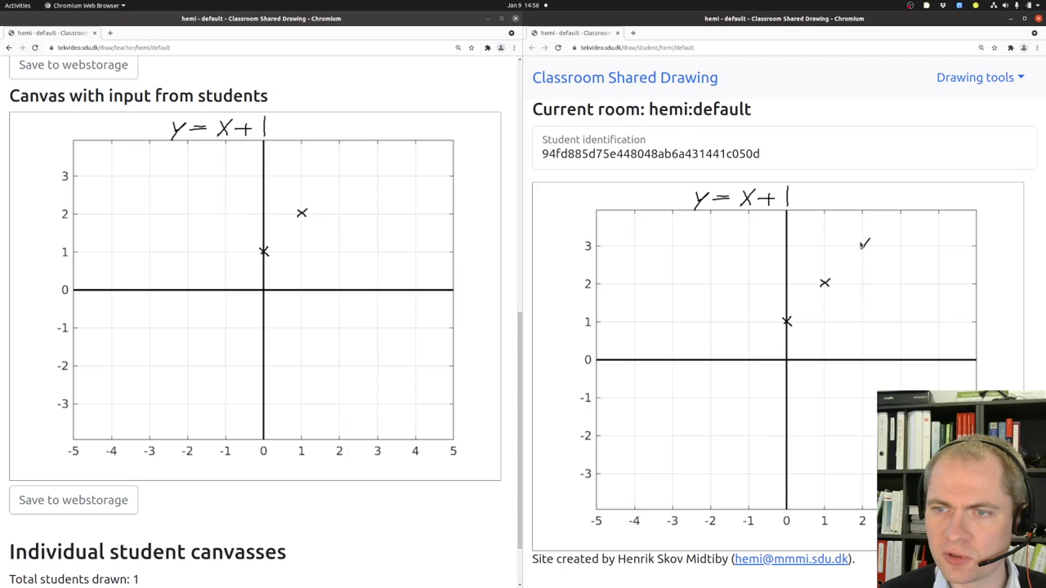
left_click_drag(860, 239, 870, 250)
left_click_drag(897, 215, 903, 214)
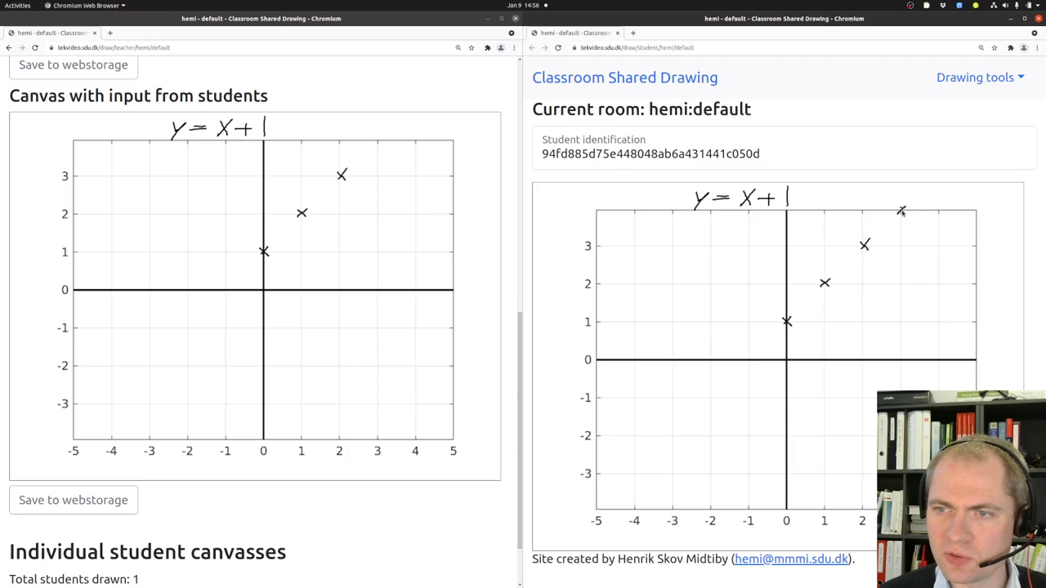
mouse_move(755, 356)
left_mouse_down()
mouse_move(631, 480)
mouse_move(642, 480)
left_mouse_up()
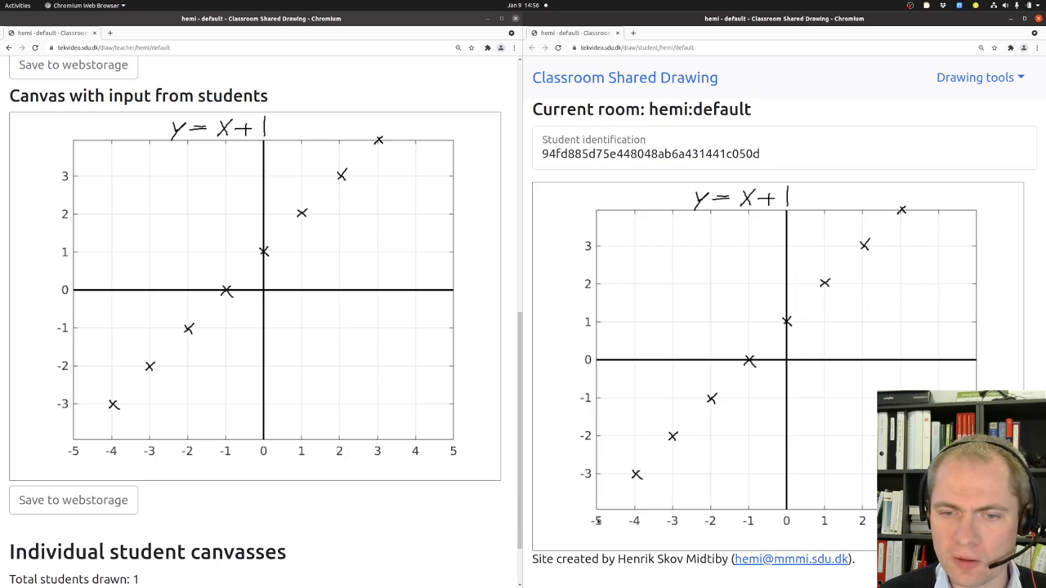
left_click_drag(598, 509, 910, 199)
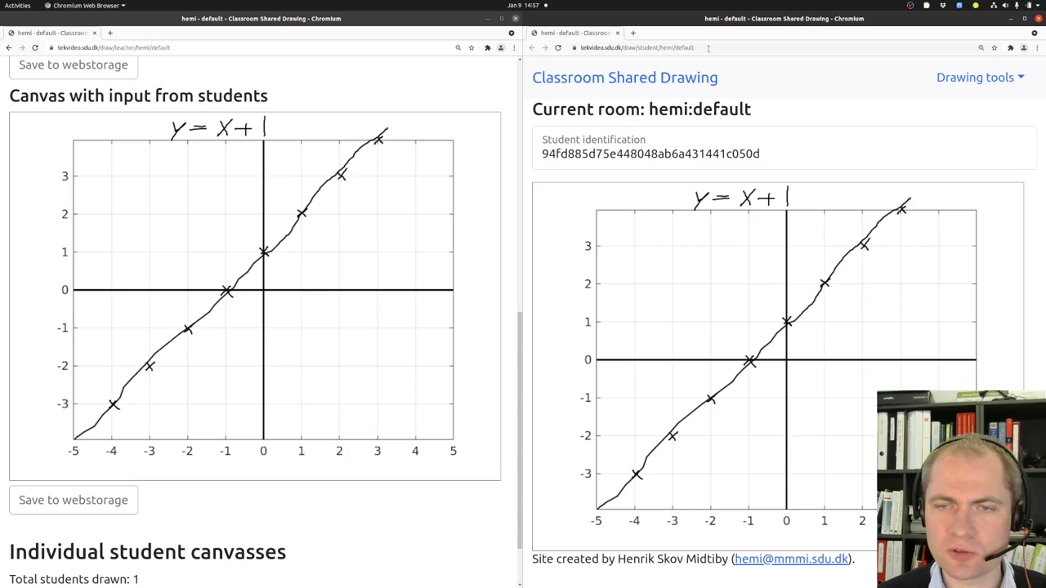
- Copy the student page address and load it in a new tab
left_click(707, 48)
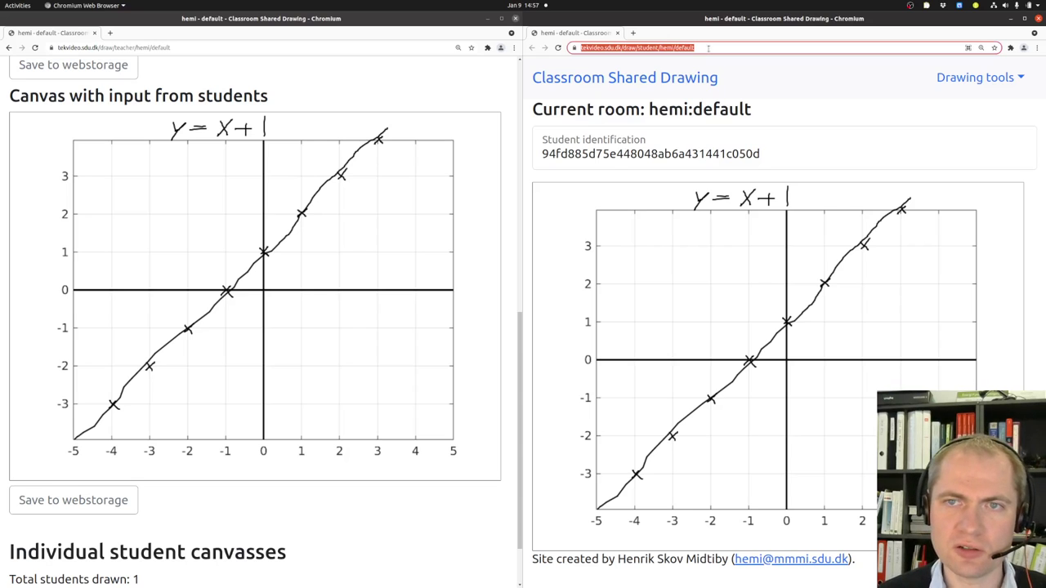
left_click(707, 47)
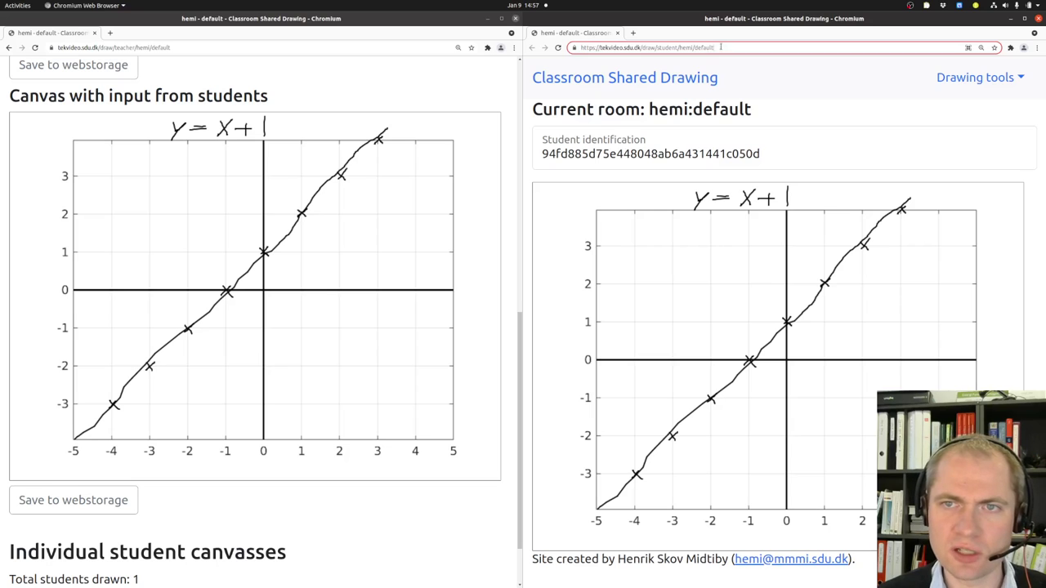
key("ctrl+a")
key("ctrl+c")
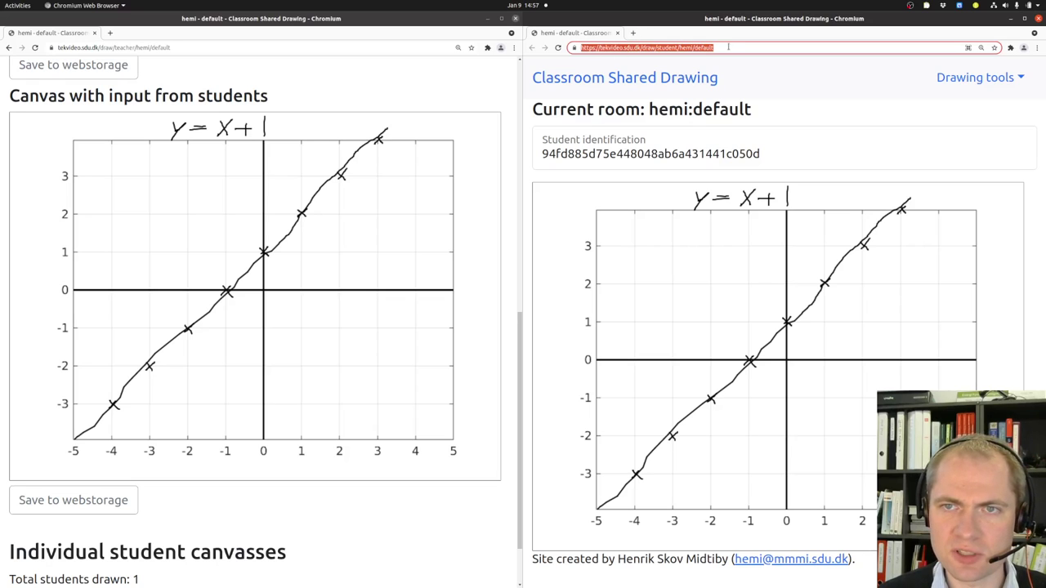
left_click(634, 32)
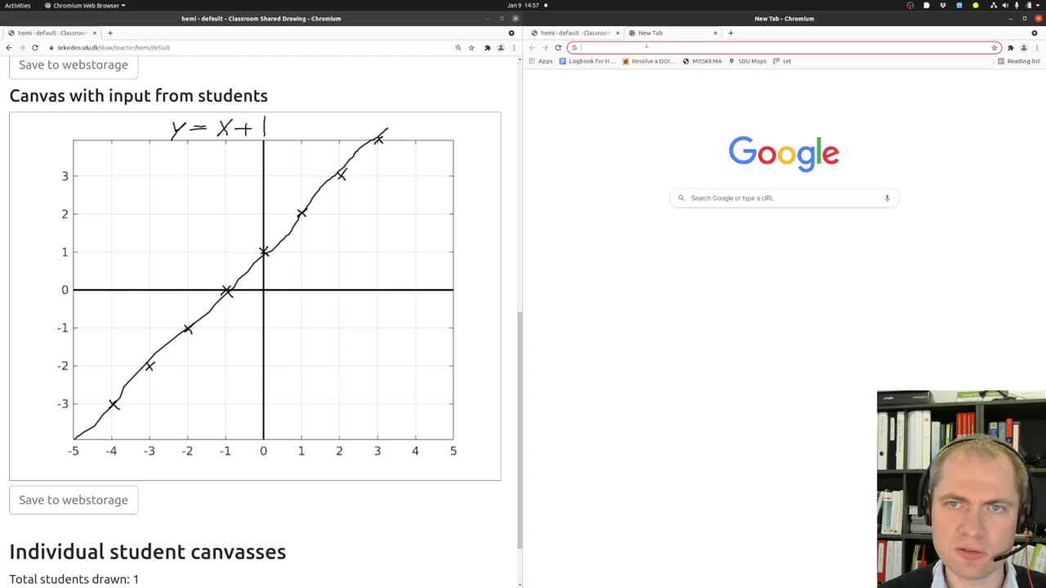
key("ctrl+v")
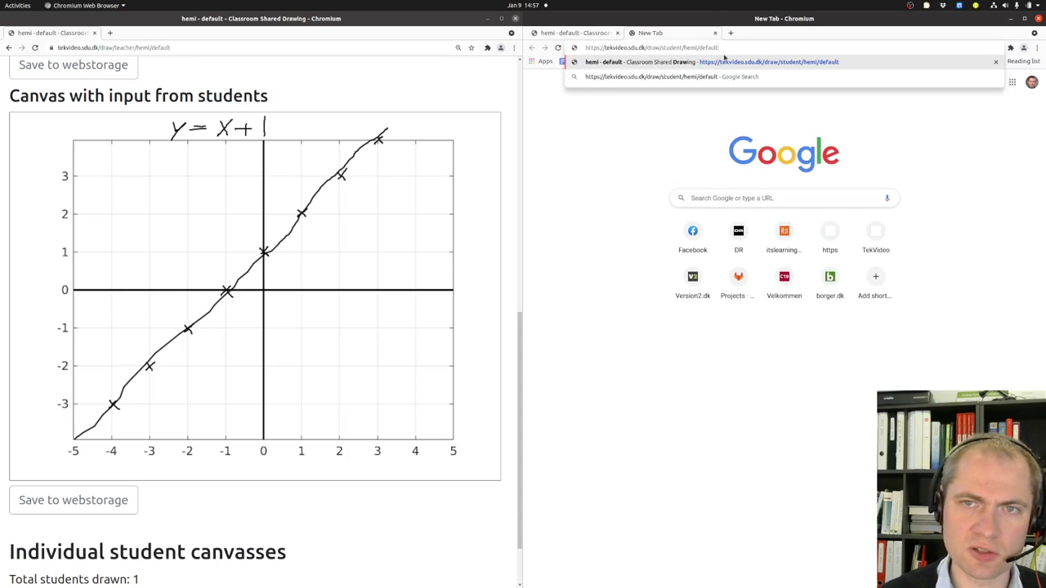
left_click(723, 57)
- Open the student page in three more tabs, making five student tabs in total
key("ctrl+t")
key("ctrl+v")
left_click(724, 57)
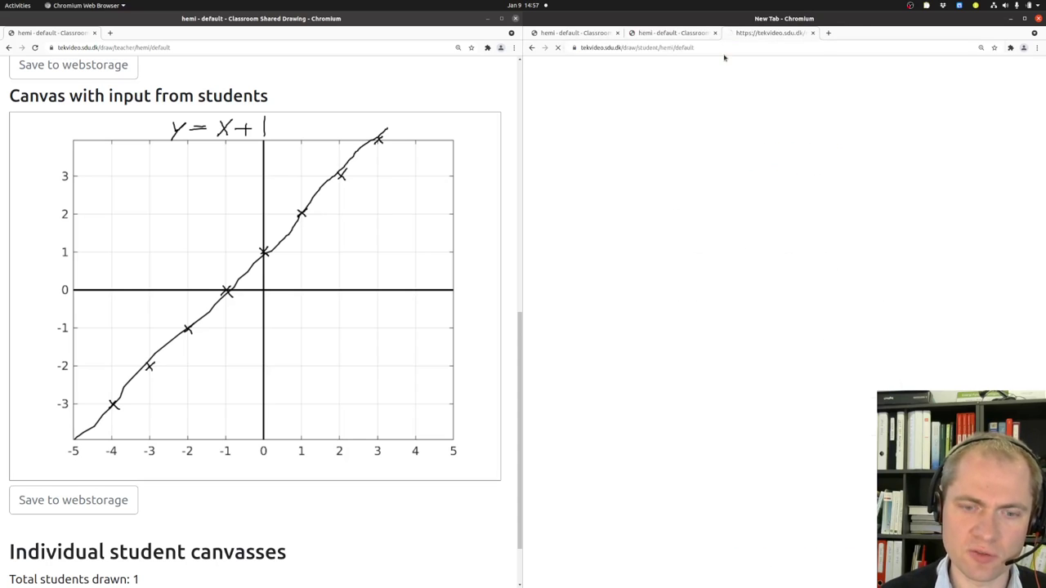
key("ctrl+t")
key("ctrl+v")
left_click(724, 58)
key("ctrl+t")
key("ctrl+v")
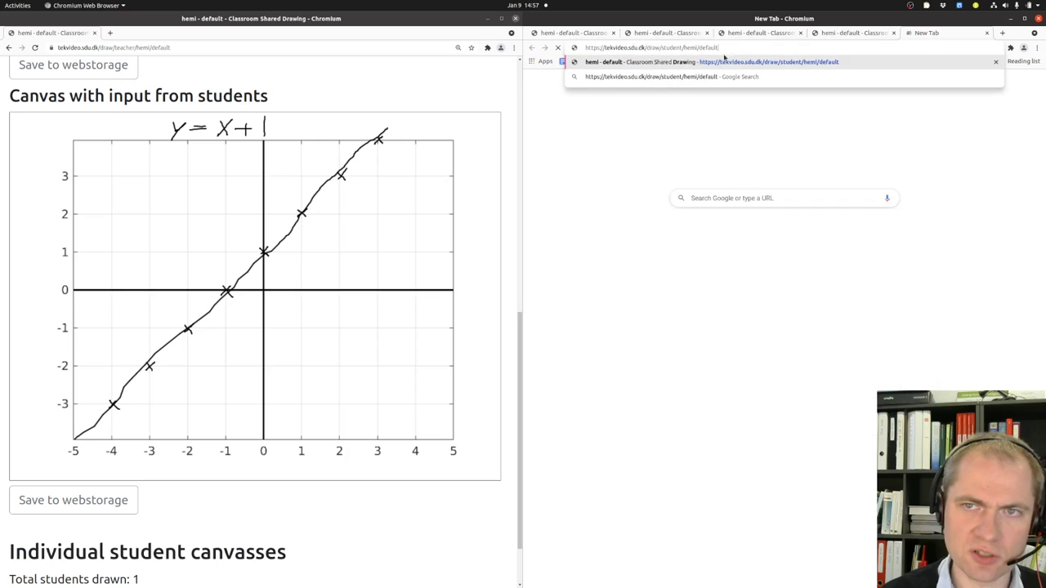
left_click(724, 59)
- In the second student tab draw a rising line through (0,1), and in the third a falling line
left_click(567, 35)
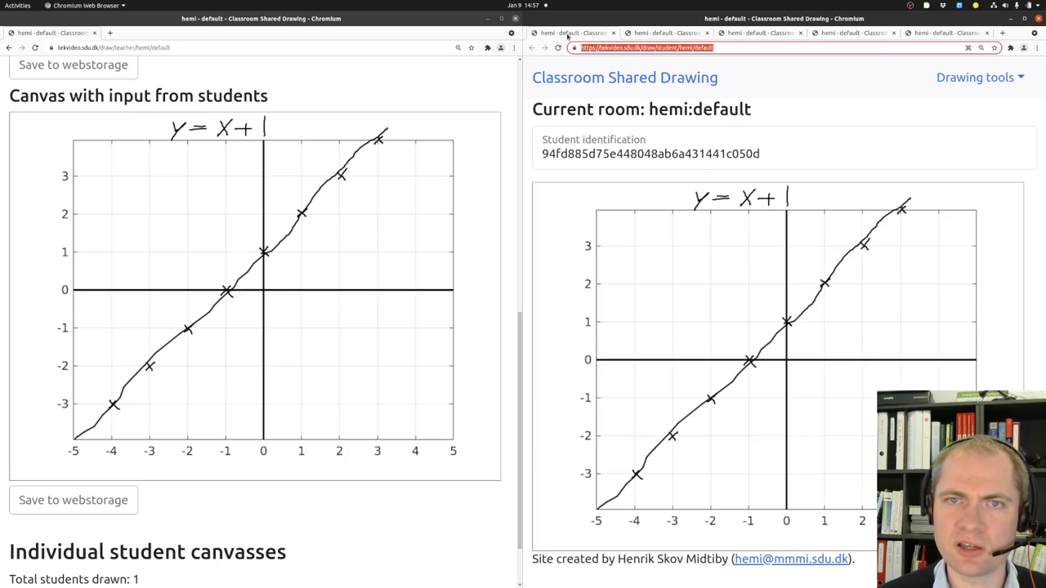
left_click(683, 34)
left_click(719, 34)
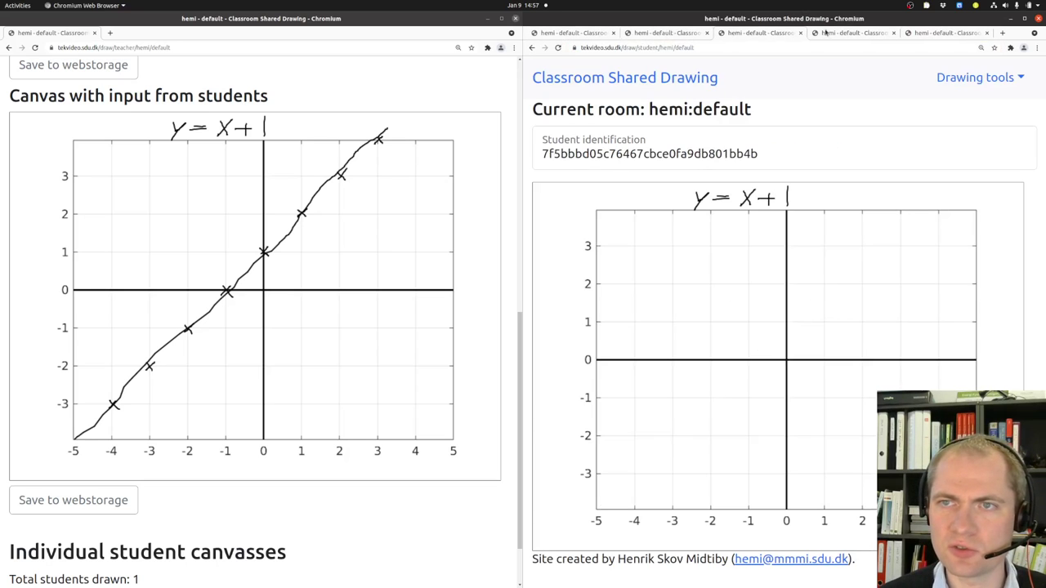
left_click(827, 33)
left_click(911, 34)
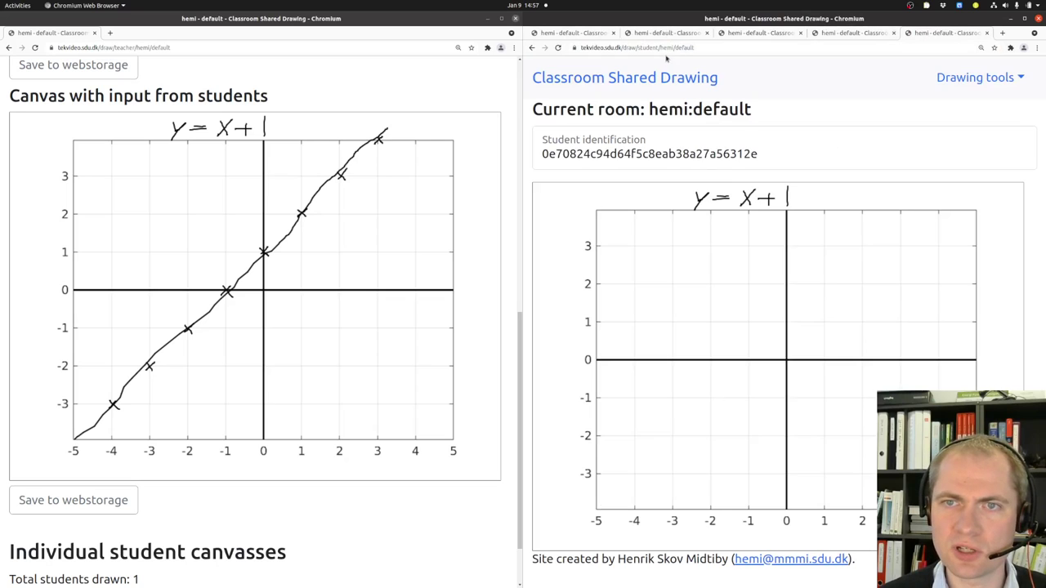
left_click(671, 33)
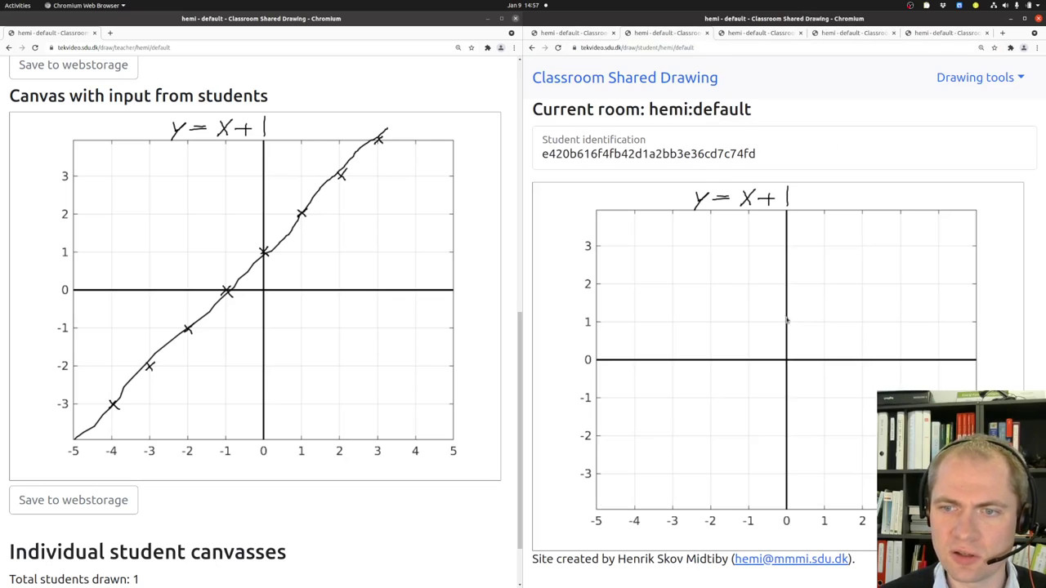
left_click_drag(788, 320, 899, 211)
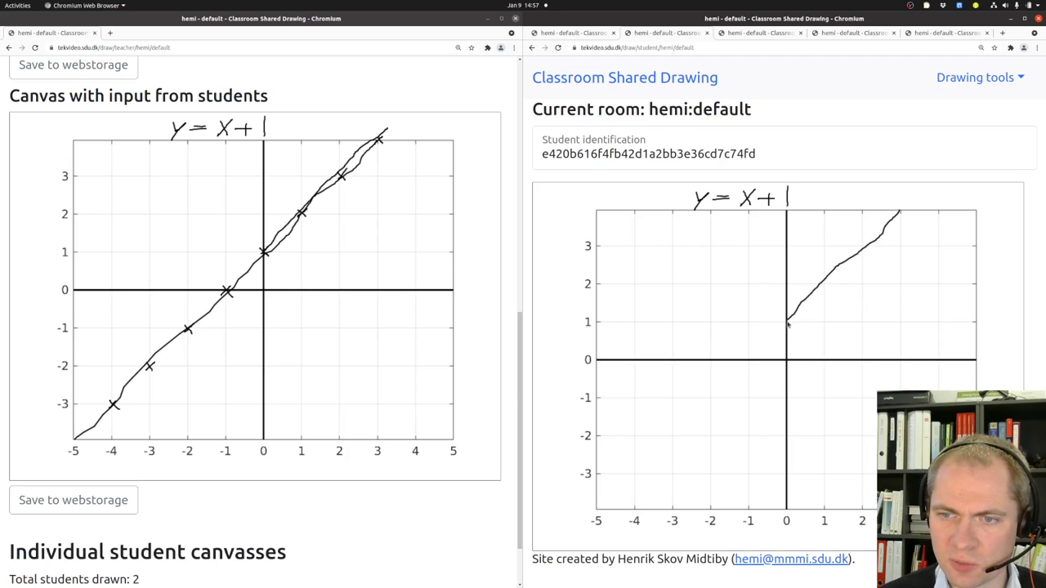
mouse_move(788, 325)
left_mouse_down()
mouse_move(660, 468)
mouse_move(603, 510)
left_mouse_up()
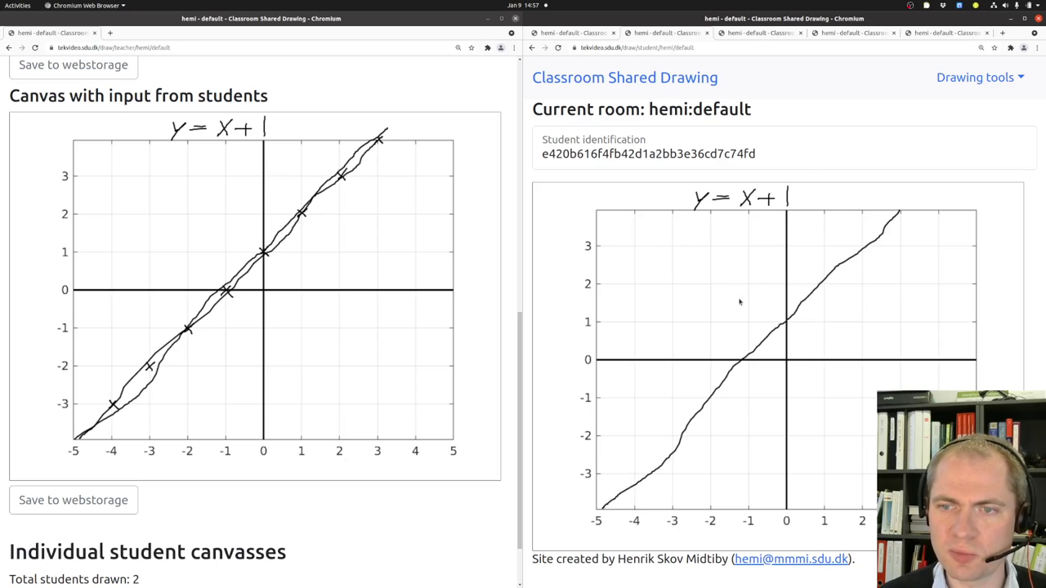
left_click(774, 35)
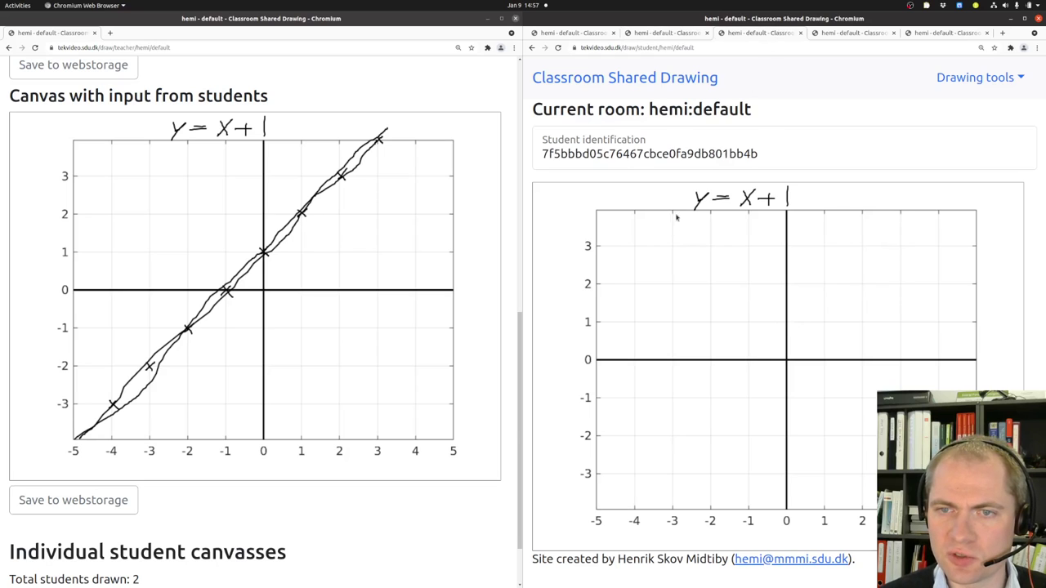
left_click_drag(675, 213, 880, 404)
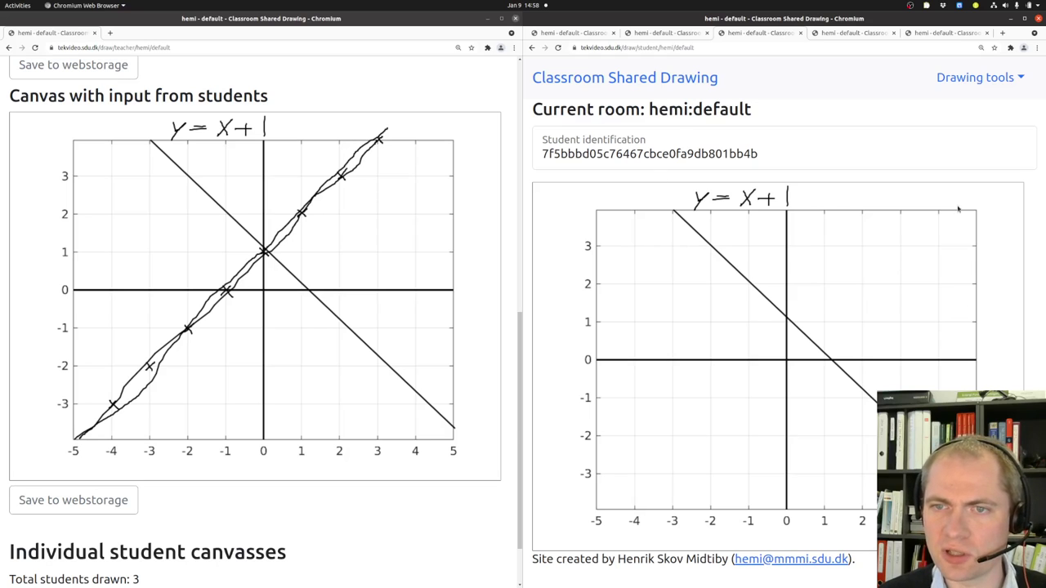
- Clear the third student's drawing and redraw a falling line from the upper left
left_click(987, 78)
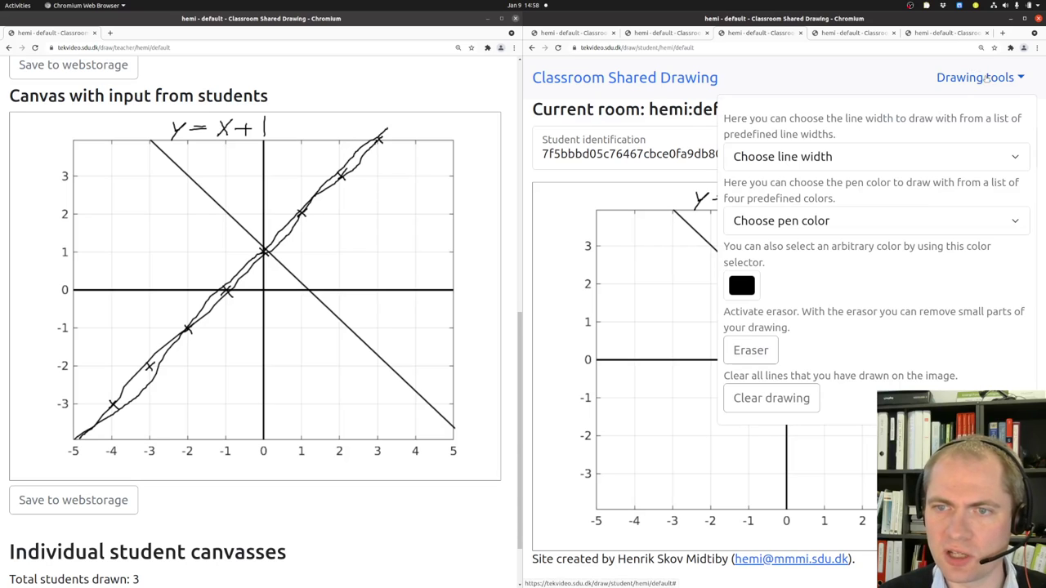
left_click(771, 399)
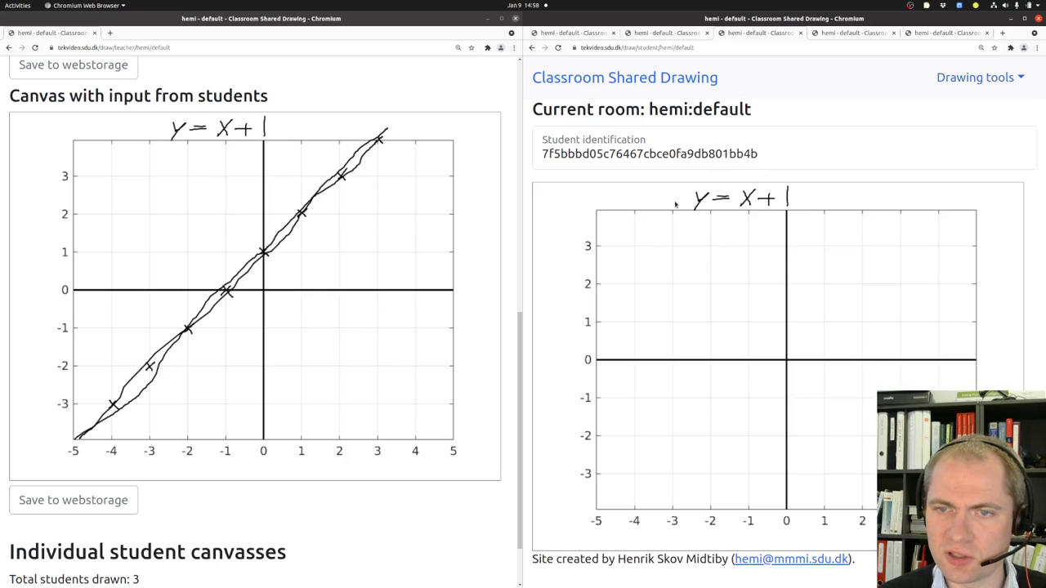
left_click_drag(675, 211, 874, 402)
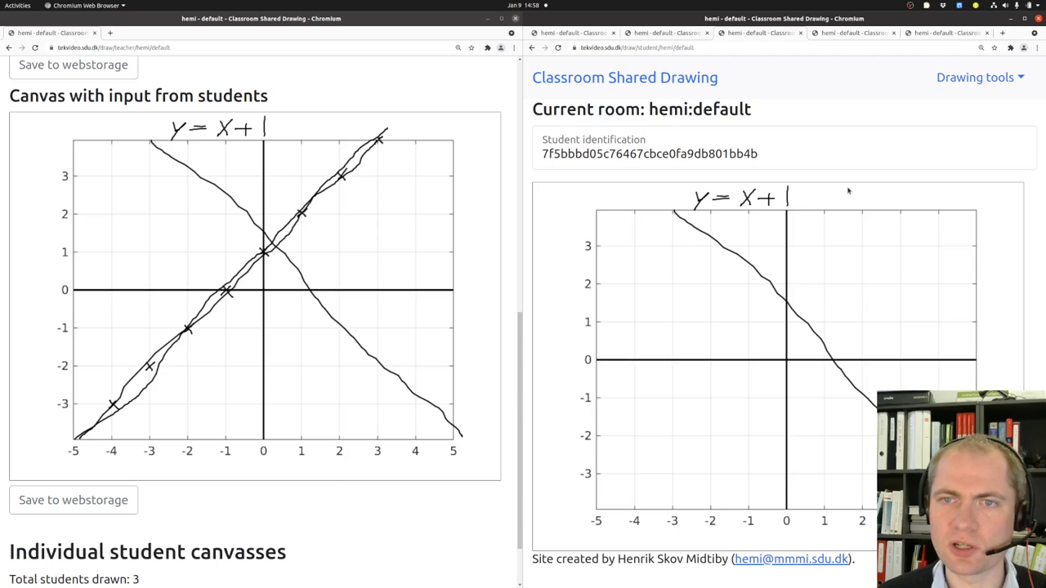
- Draw a rising line in the fourth student tab and a falling line in the fifth
left_click(859, 33)
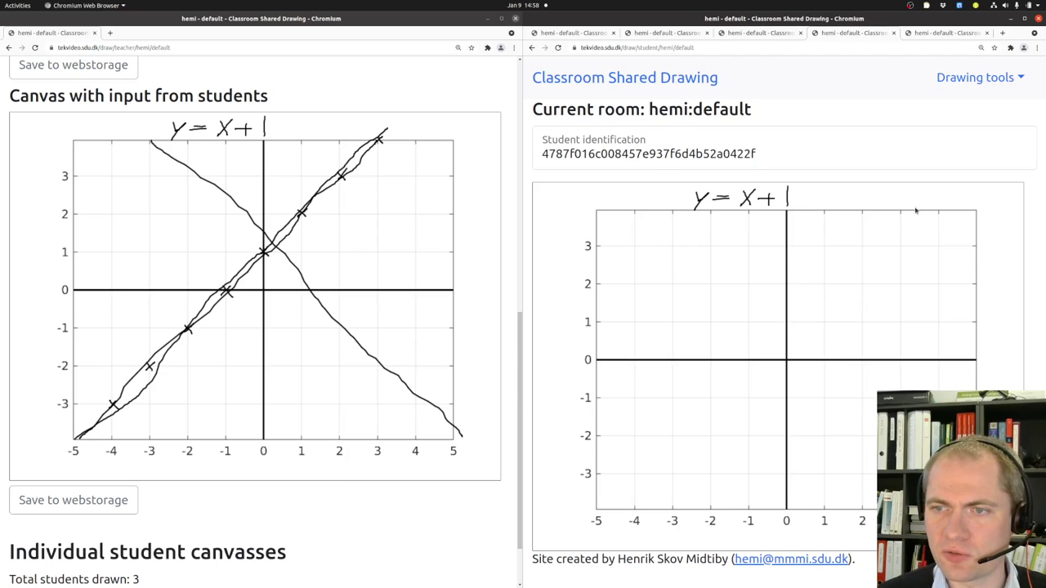
mouse_move(899, 214)
left_mouse_down()
mouse_move(850, 255)
mouse_move(702, 443)
mouse_move(582, 539)
left_mouse_up()
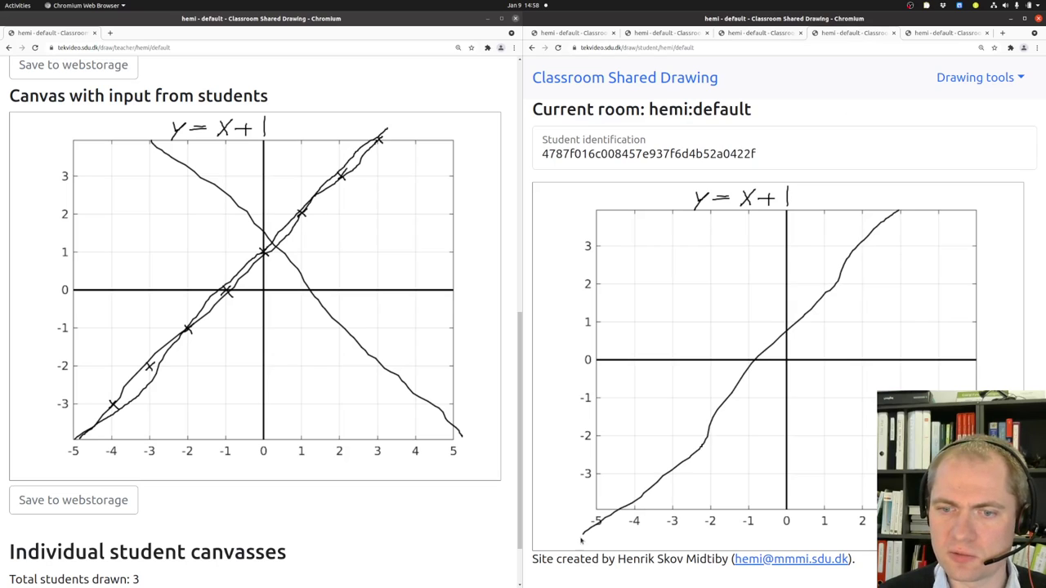
left_click(958, 34)
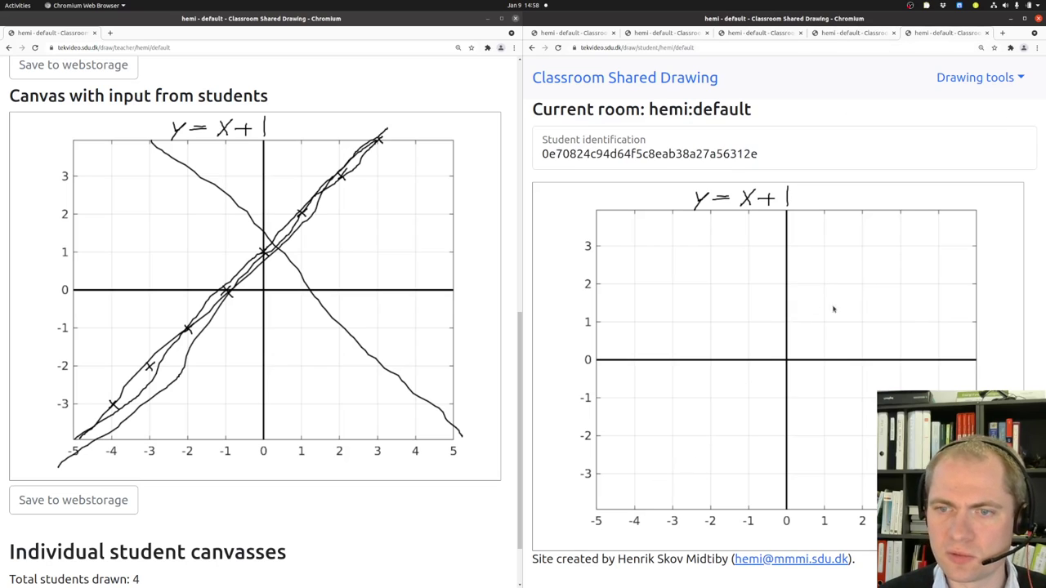
left_click_drag(677, 215, 879, 431)
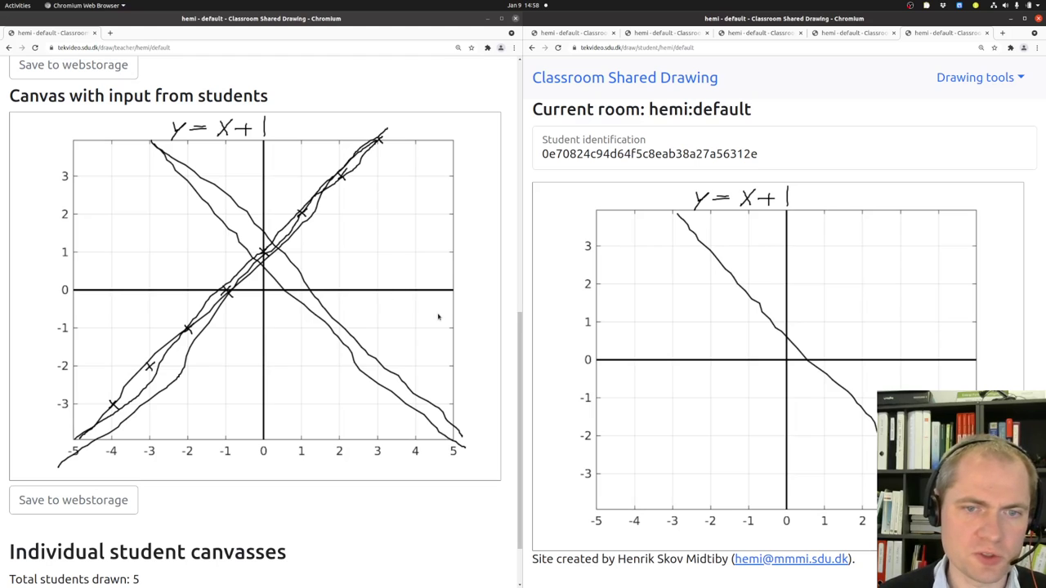
- Maximize the teacher window and cluster the five student answers into 2 groups
key("super+Up")
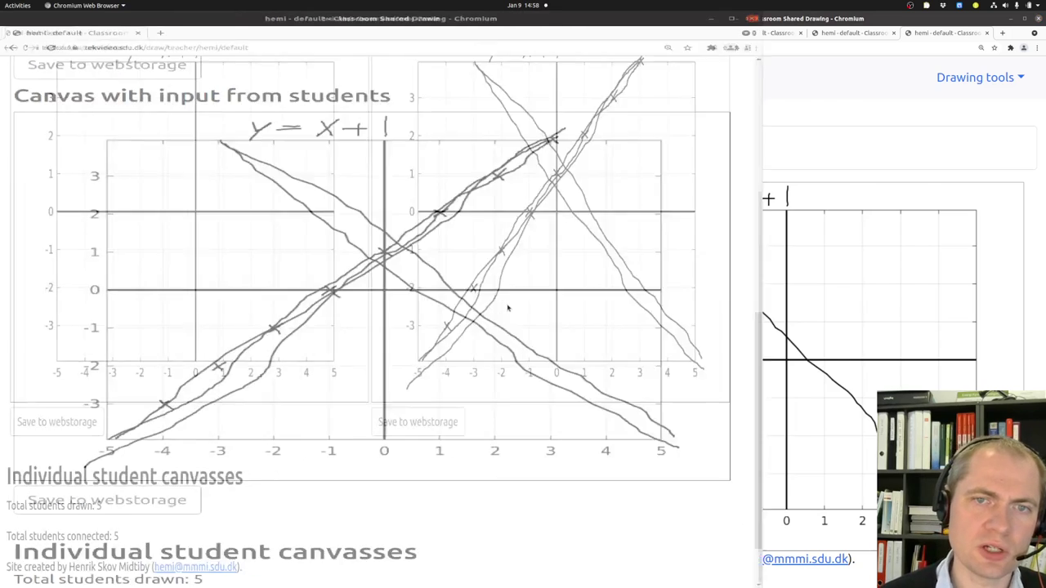
scroll(506, 309, "up", 4)
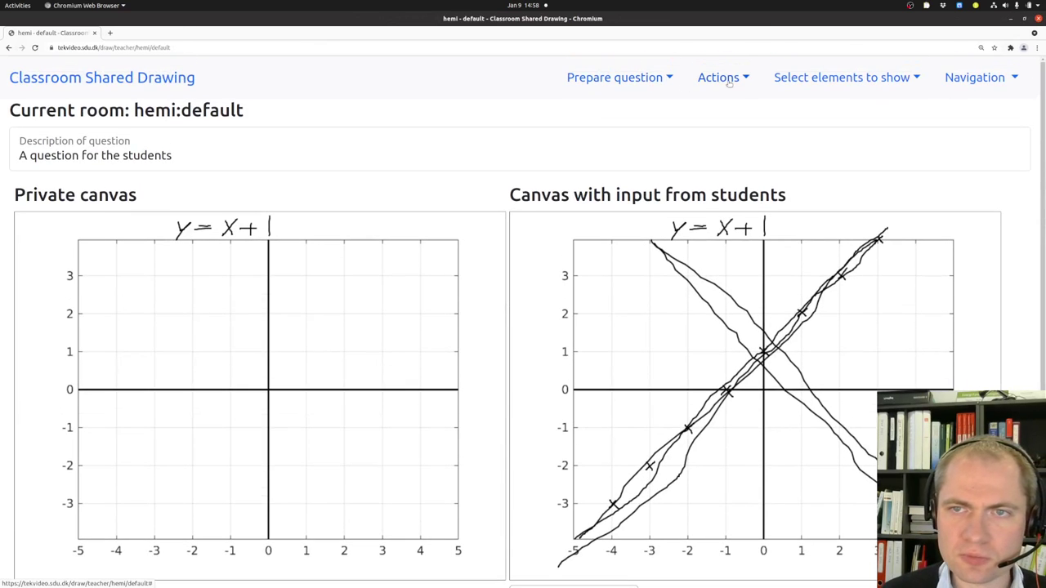
left_click(736, 78)
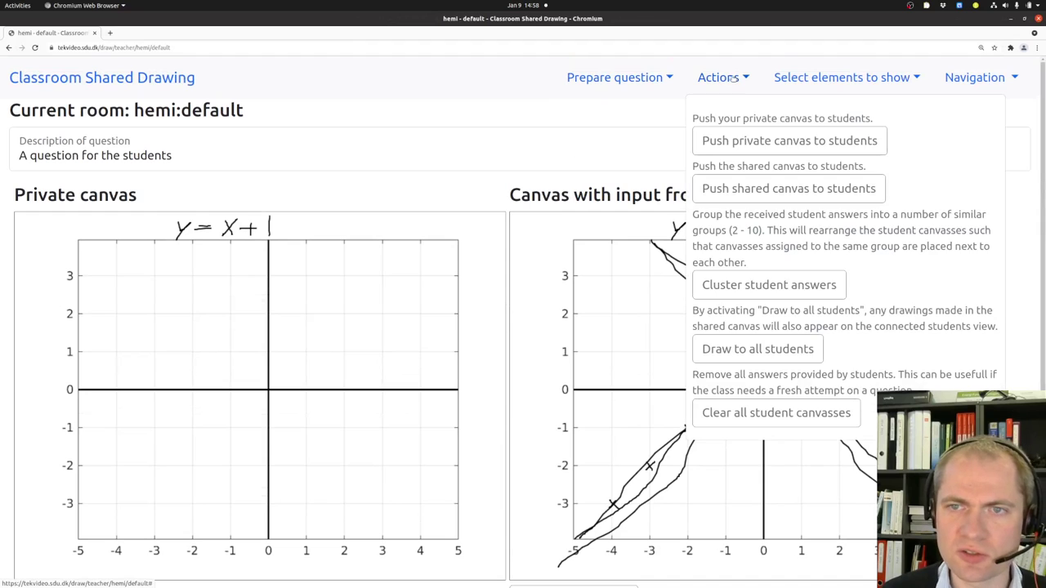
left_click(755, 293)
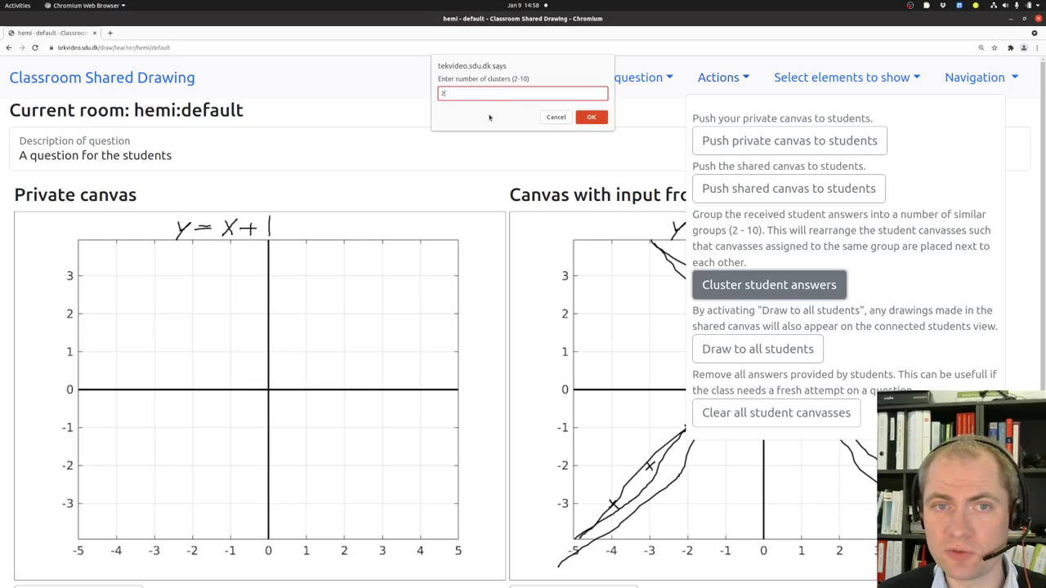
left_click(592, 116)
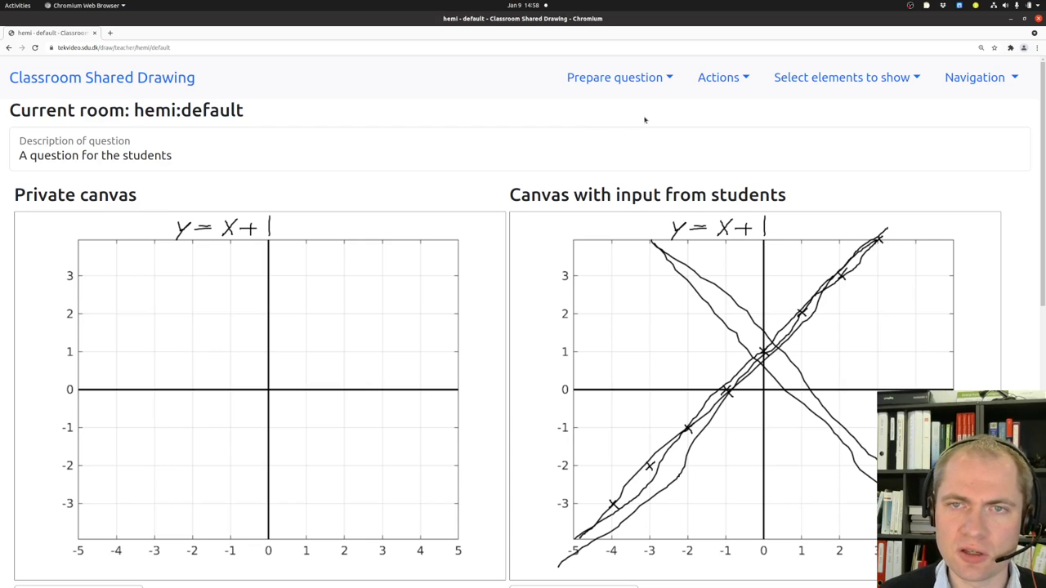
- Scroll the teacher page back up to the canvases showing all five y = x + 1 lines
scroll(518, 288, "down", 4)
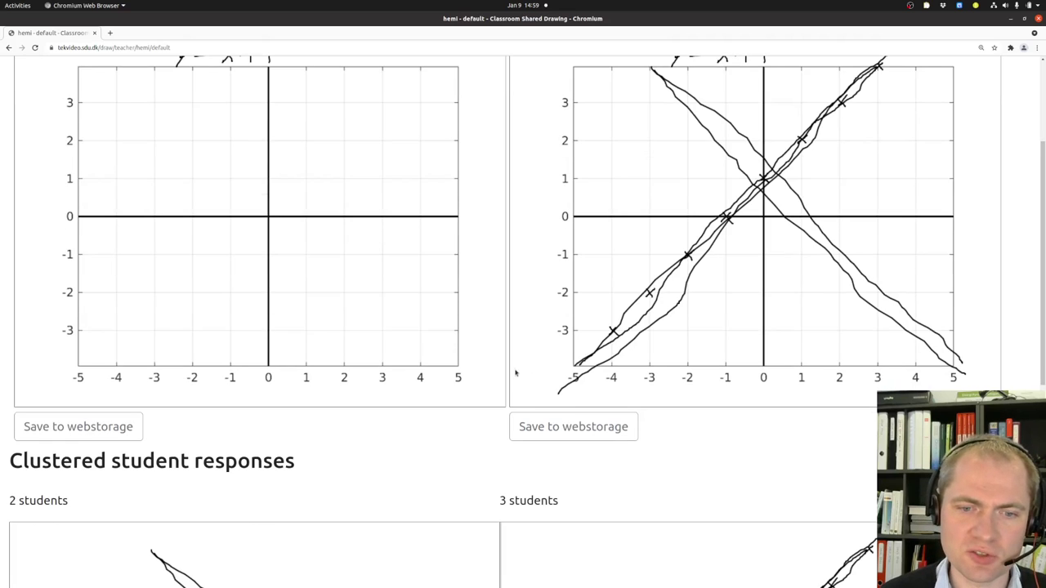
scroll(515, 368, "down", 5)
scroll(503, 334, "down", 4)
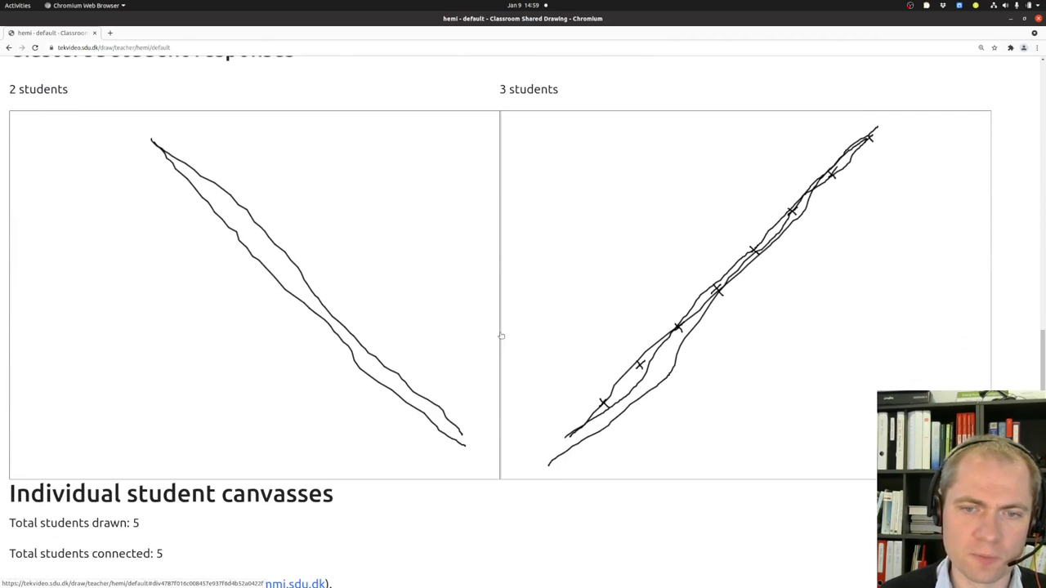
scroll(125, 100, "up", 1)
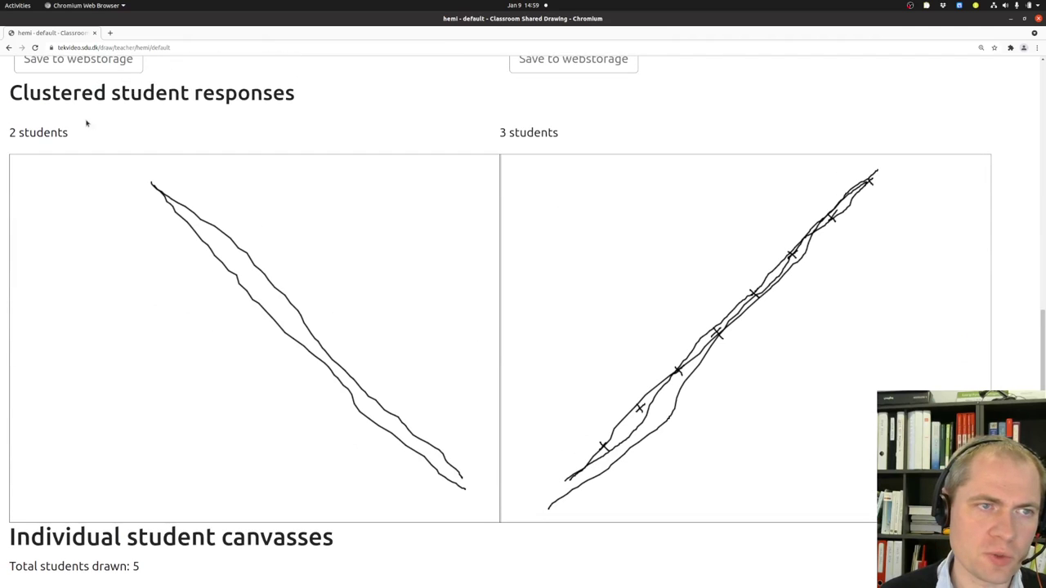
left_click_drag(72, 134, 149, 136)
left_click(152, 139)
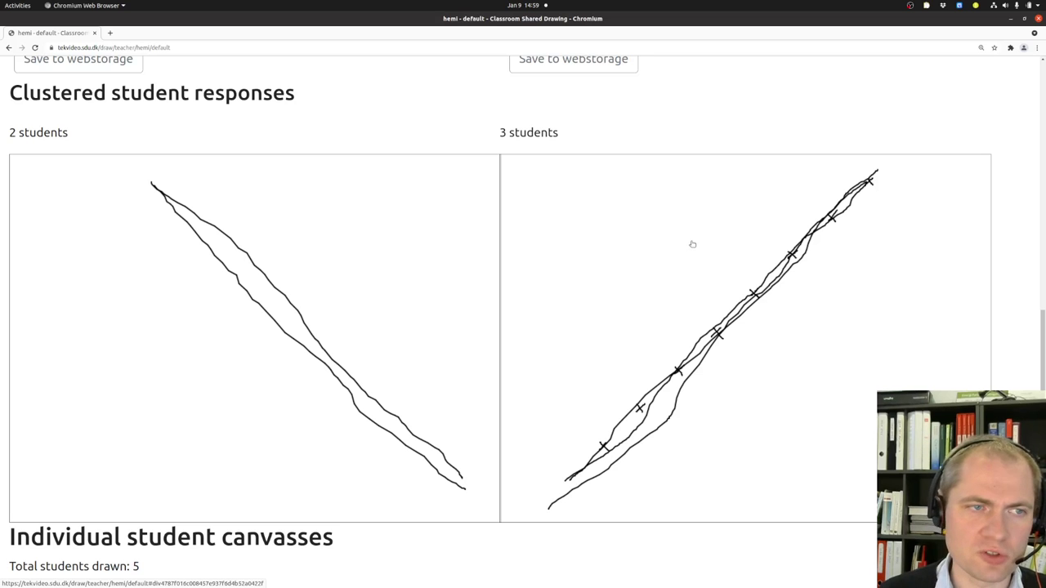
scroll(692, 244, "up", 3)
scroll(692, 243, "up", 1)
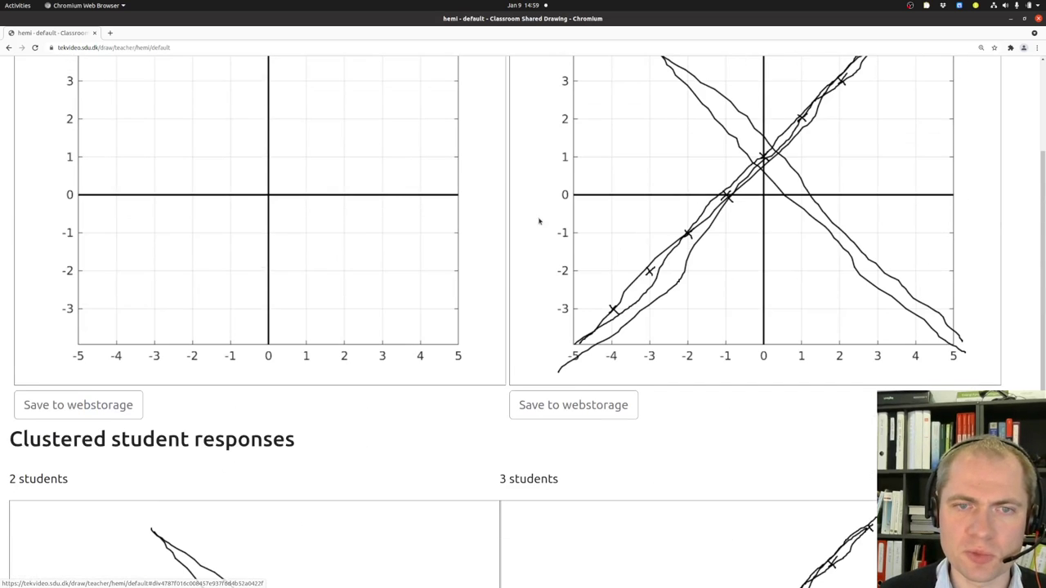
scroll(350, 229, "up", 1)
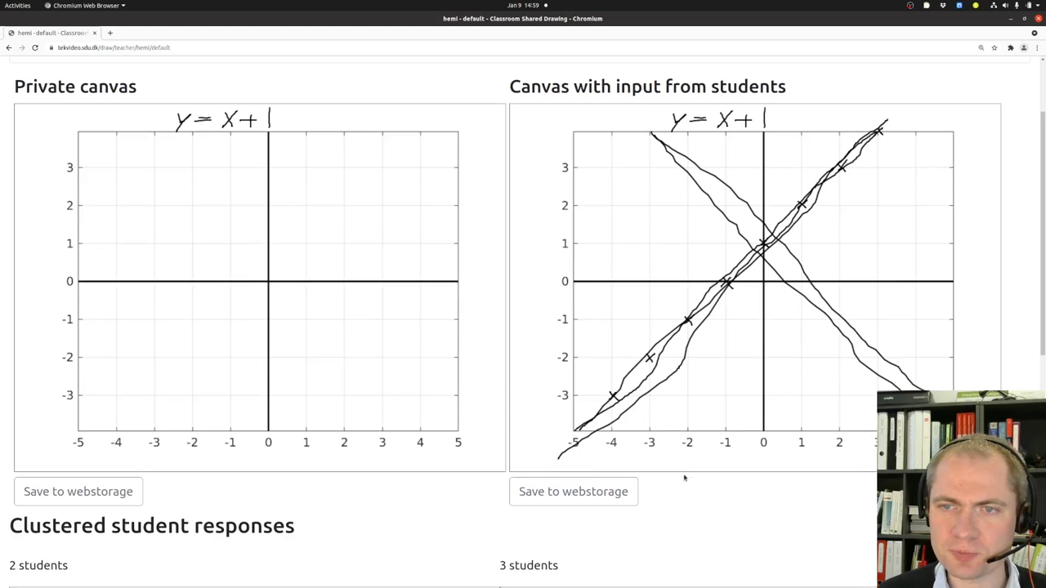
scroll(684, 480, "up", 1)
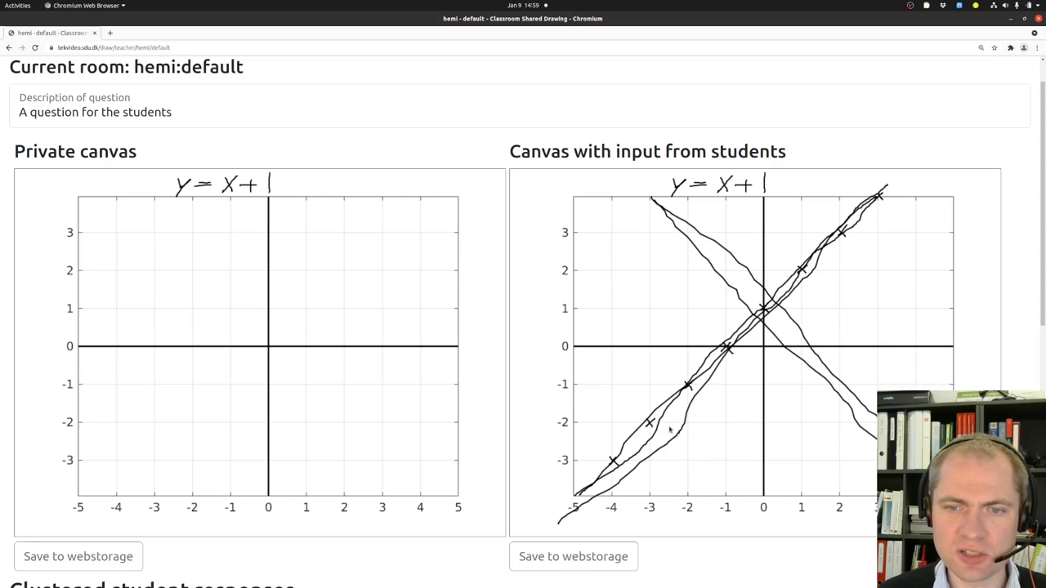
scroll(670, 430, "up", 1)
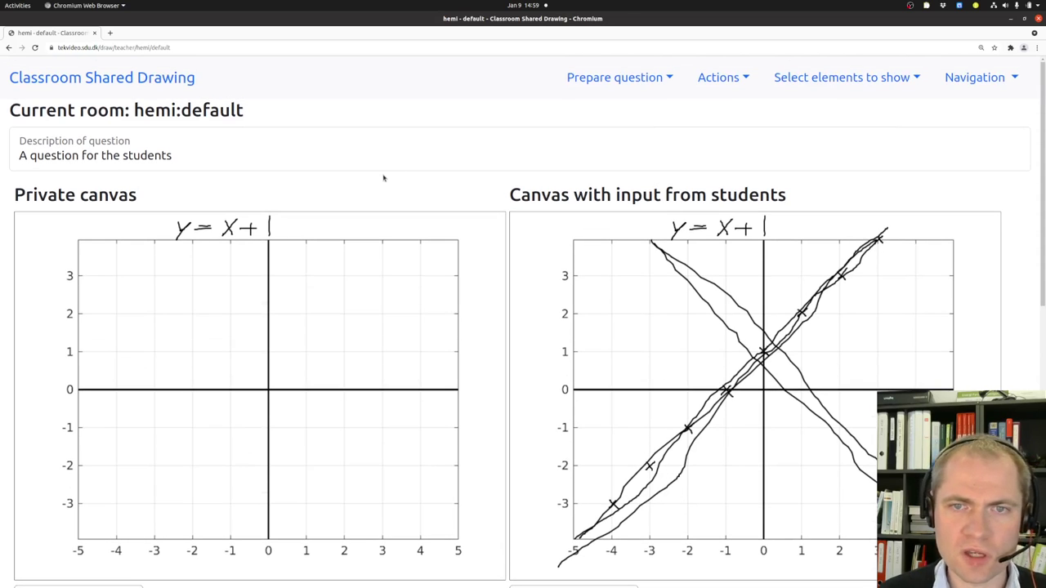
- In a student window, note the identification code, then reload to get a new one
key("alt+Tab")
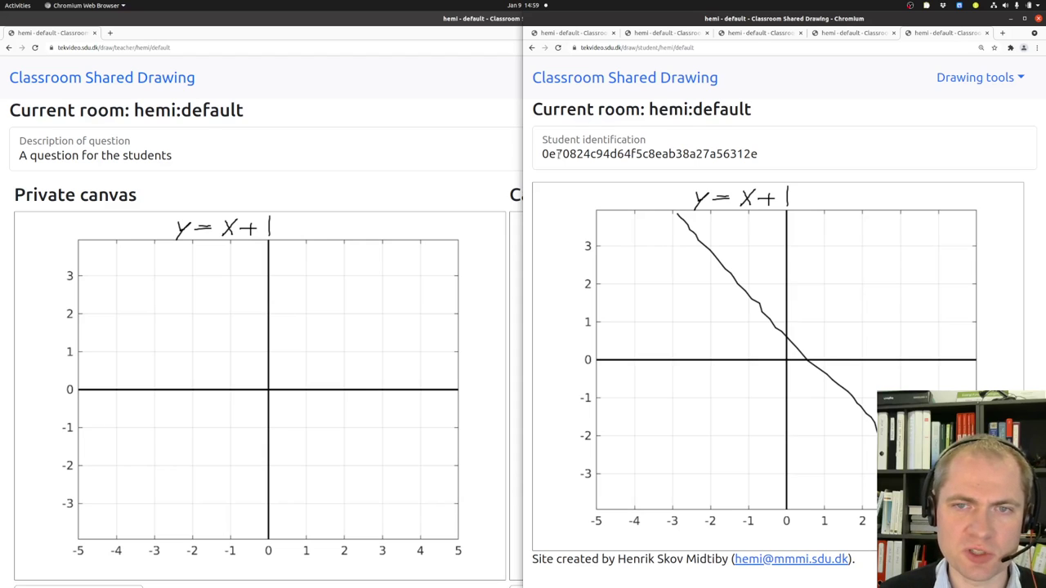
left_click(558, 154)
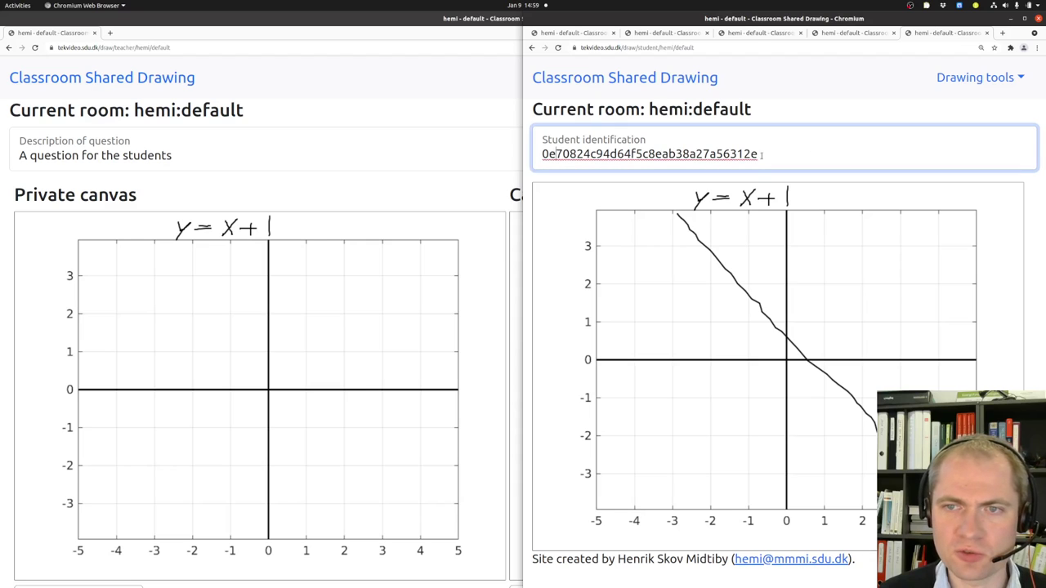
left_click_drag(760, 153, 540, 153)
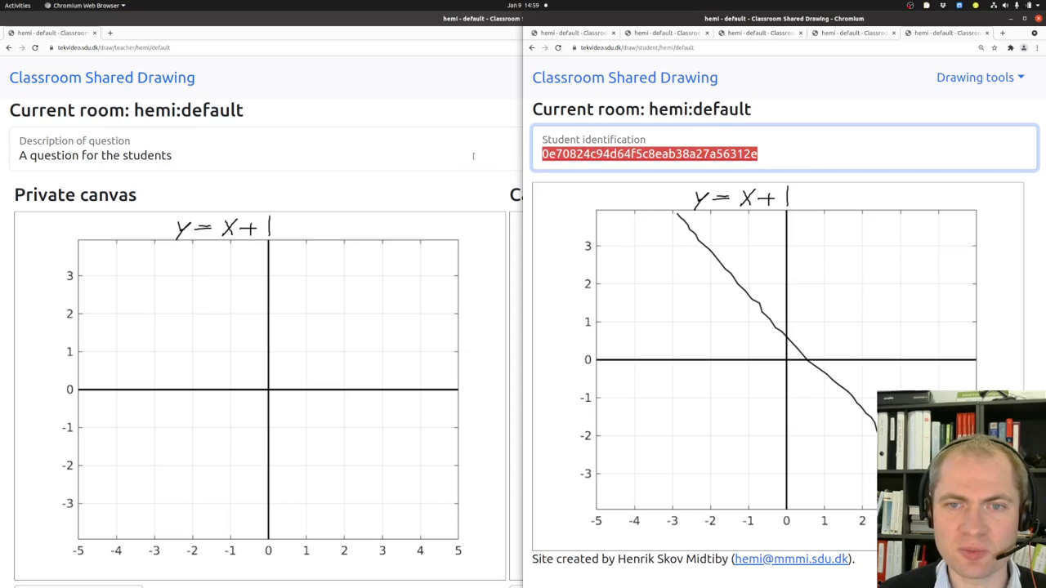
left_click(631, 153)
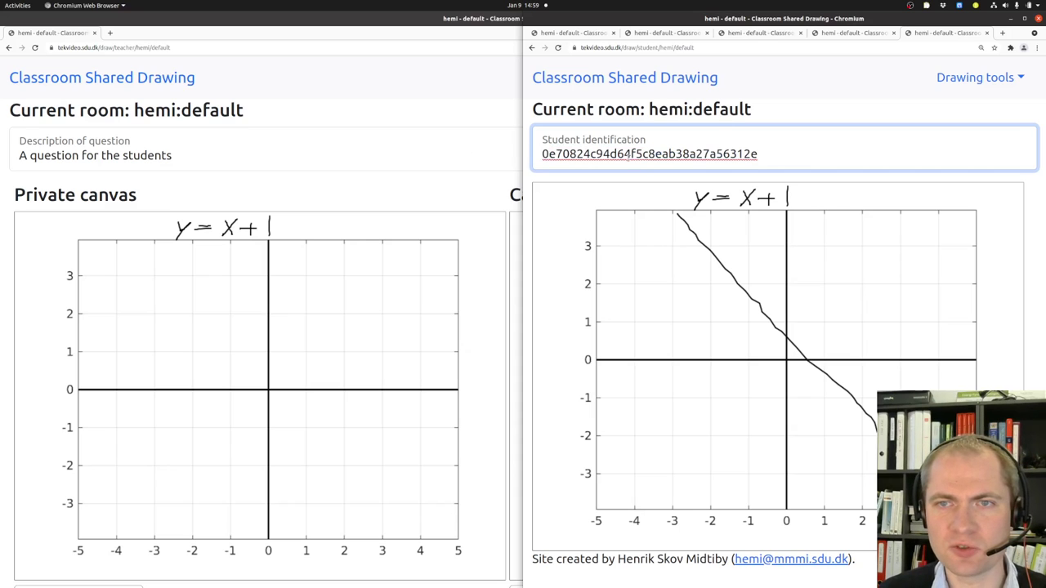
key("ctrl+r")
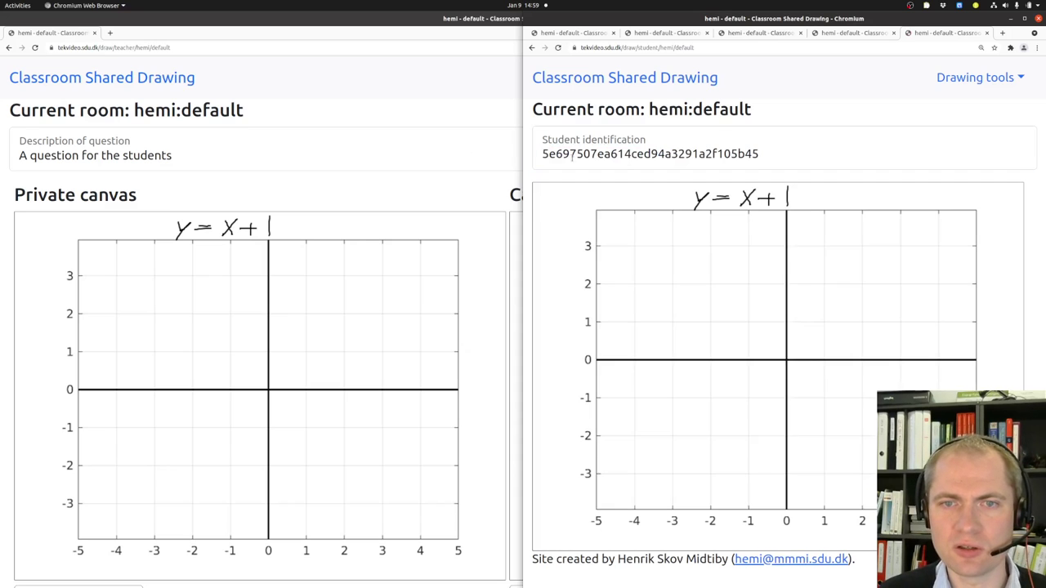
double_click(558, 154)
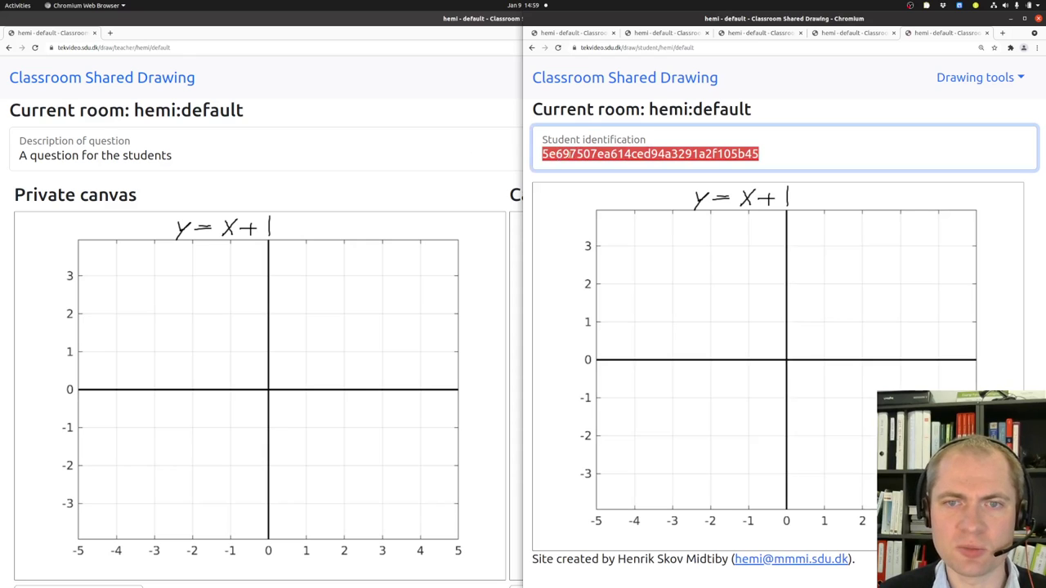
left_click(576, 153)
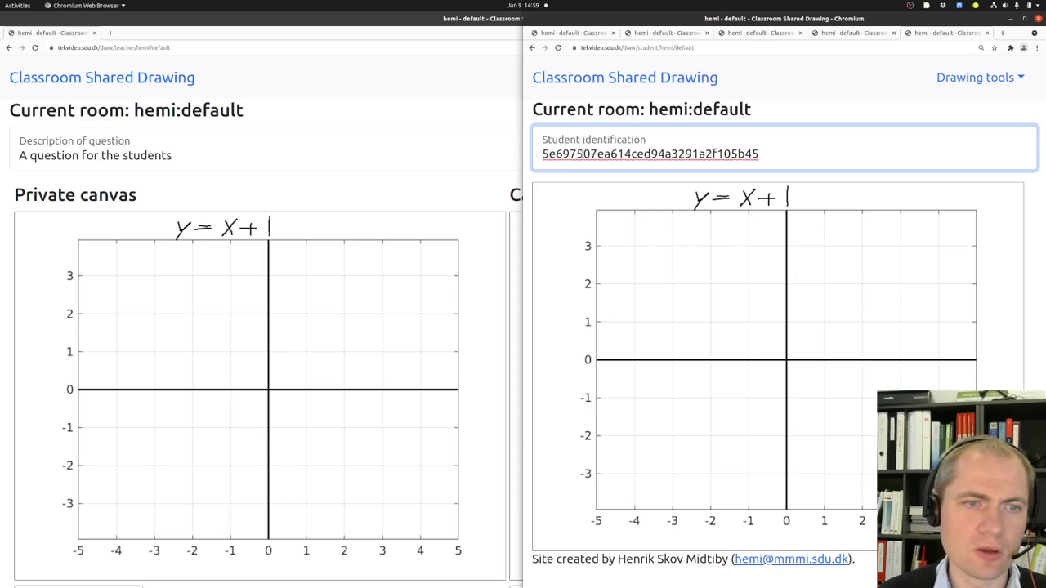
- Back in the teacher view, load the Denmark location map image into the private canvas
key("alt+Tab")
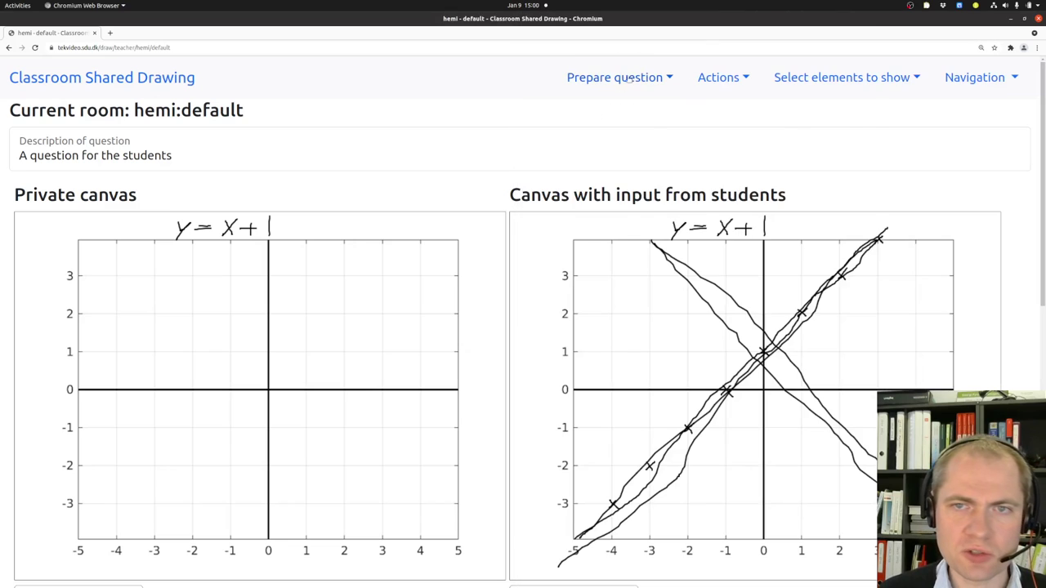
left_click(628, 78)
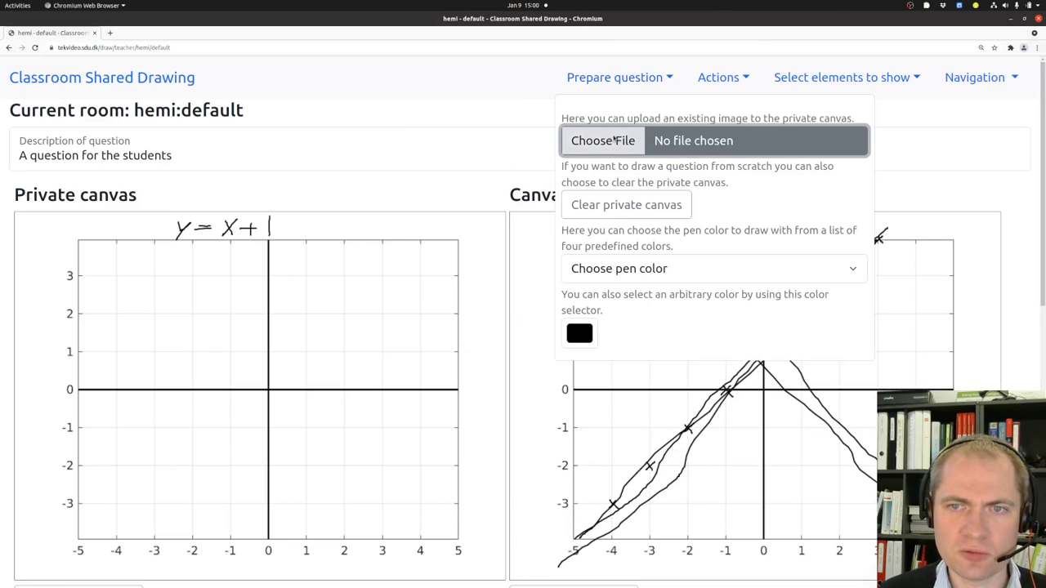
left_click(602, 140)
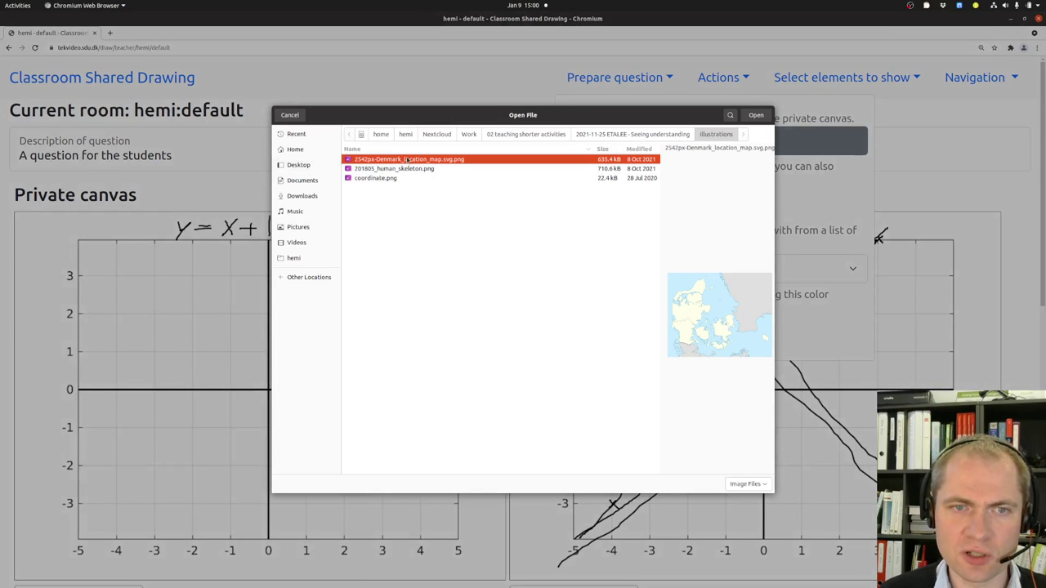
left_click(756, 114)
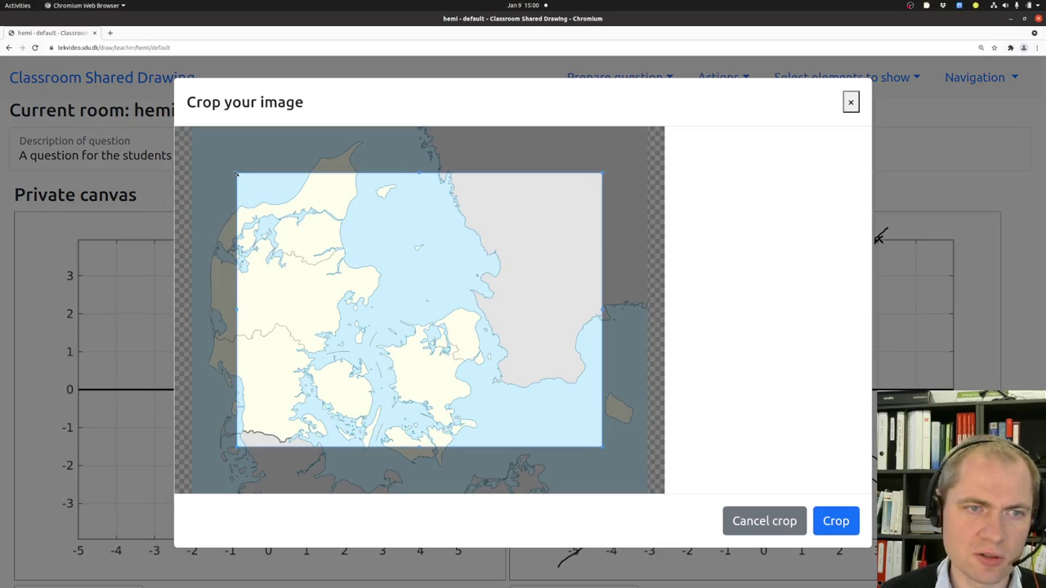
- Crop the map to southern Denmark and its islands
left_click_drag(236, 173, 341, 252)
left_click_drag(492, 396, 419, 428)
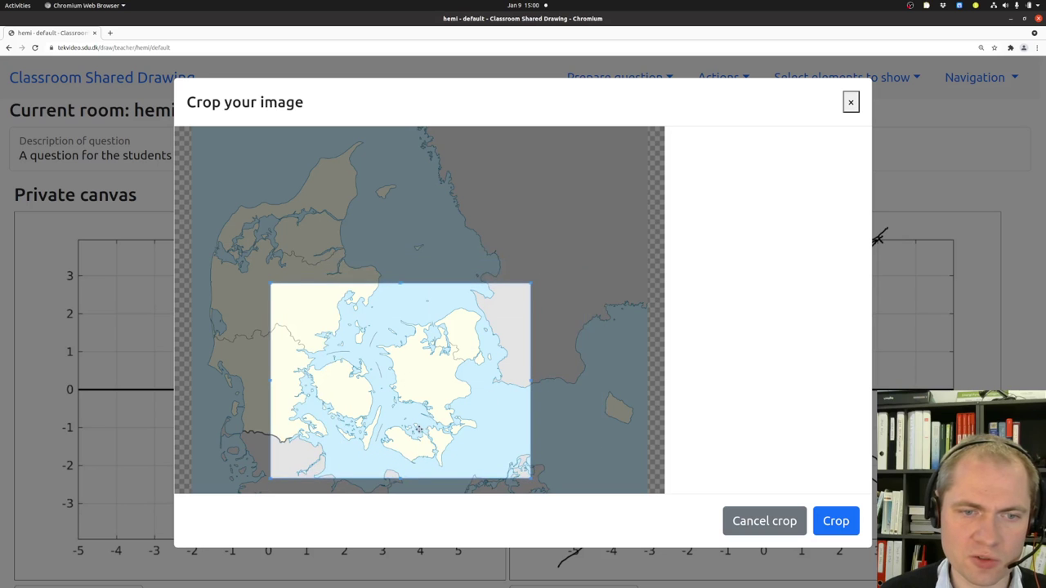
left_click(836, 521)
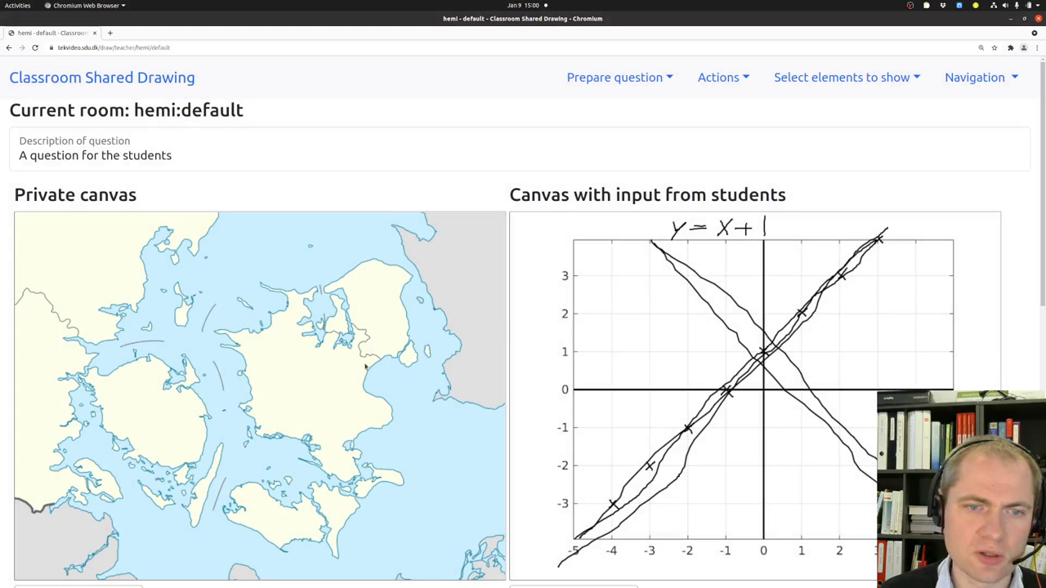
left_click(718, 80)
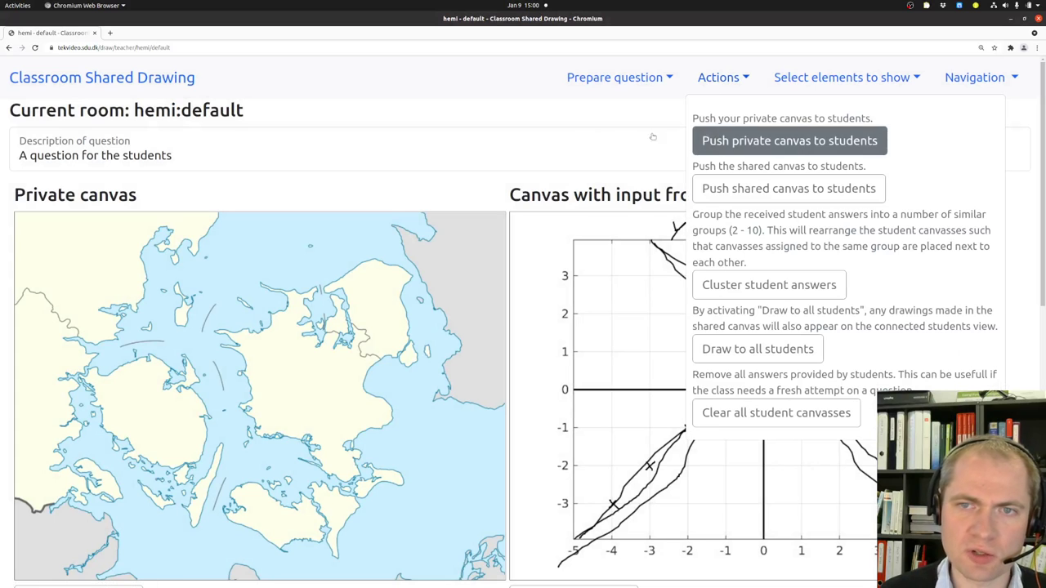
- Snap the teacher and student views side by side and push the private canvas to students
left_click(578, 151)
key("super+Left")
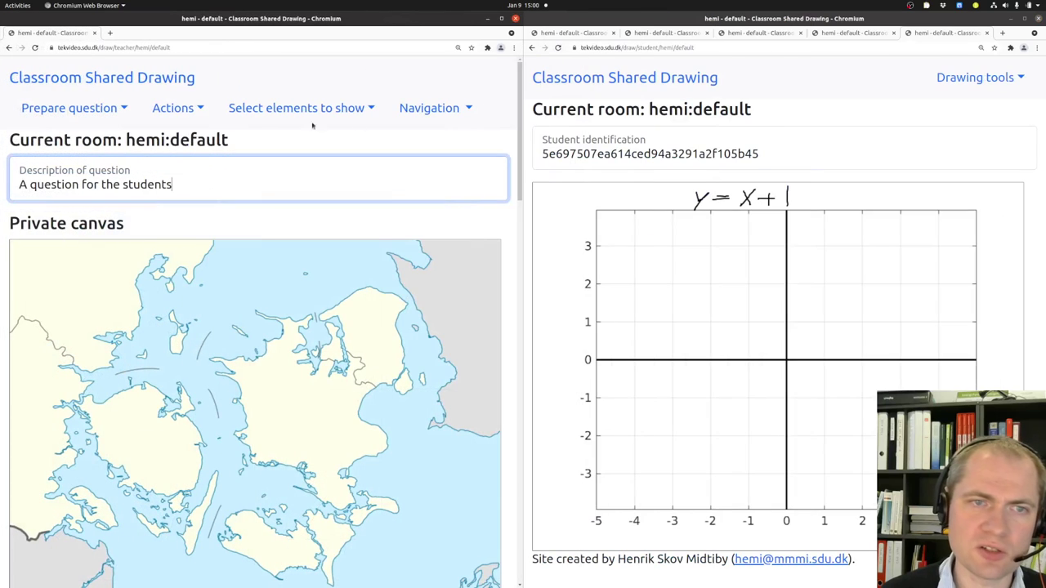
left_click(174, 110)
left_click(191, 179)
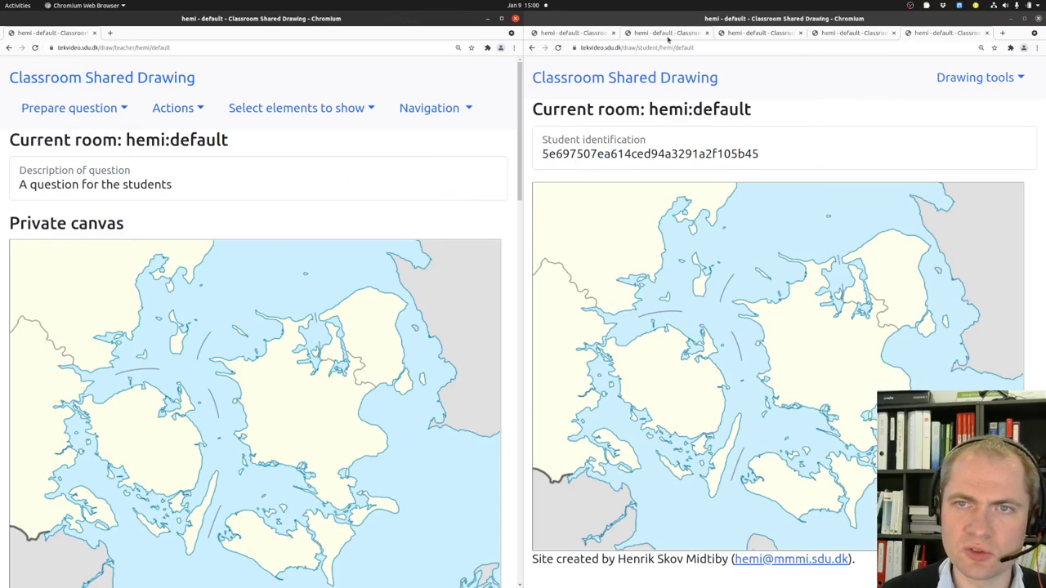
- Check each of the five student tabs to confirm the cropped Denmark map arrived
left_click(679, 34)
left_click(730, 34)
left_click(863, 34)
left_click(943, 34)
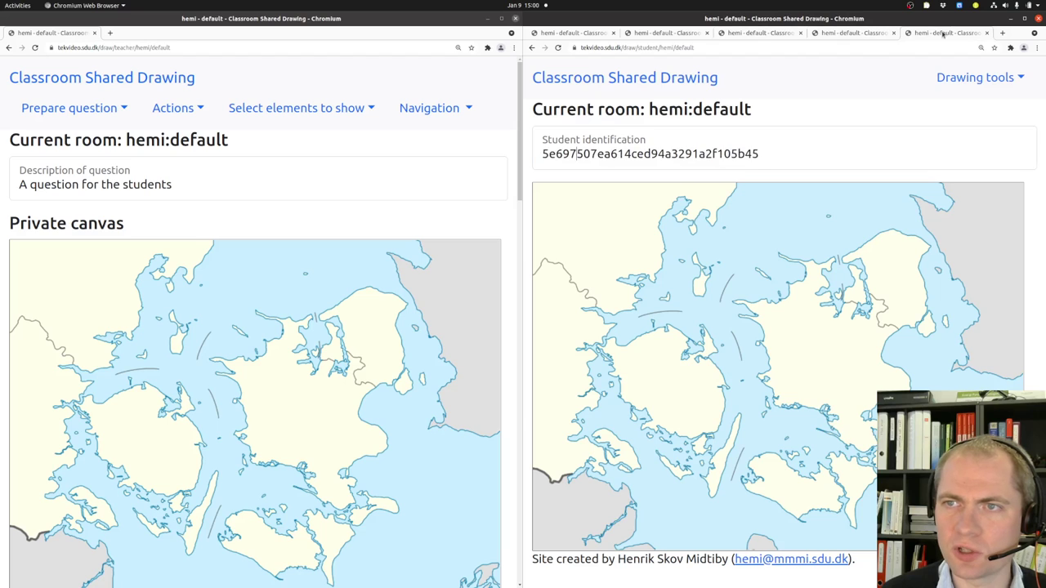
left_click(585, 37)
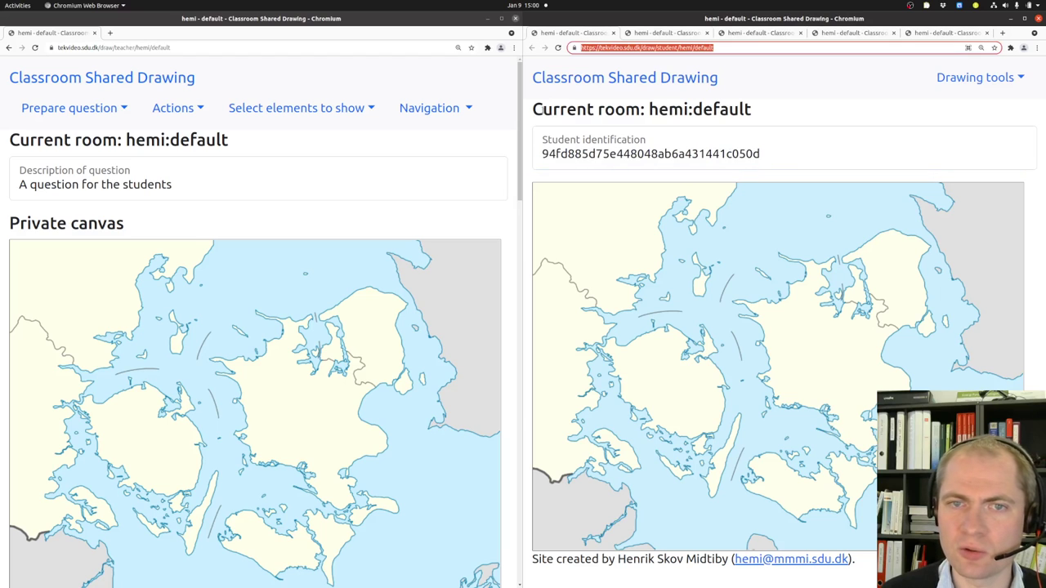
left_click(540, 110)
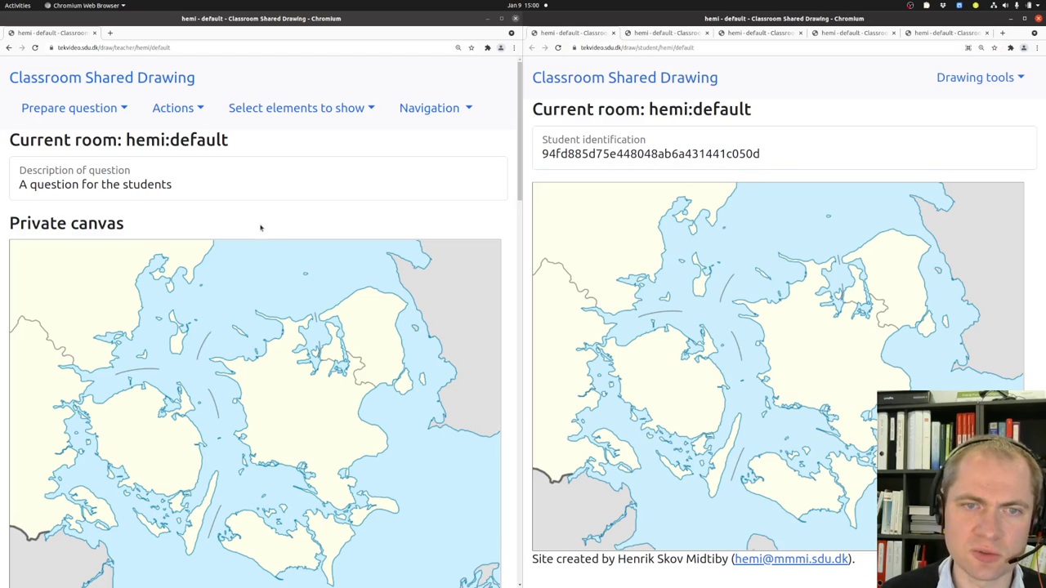
scroll(260, 229, "down", 4)
scroll(260, 228, "down", 4)
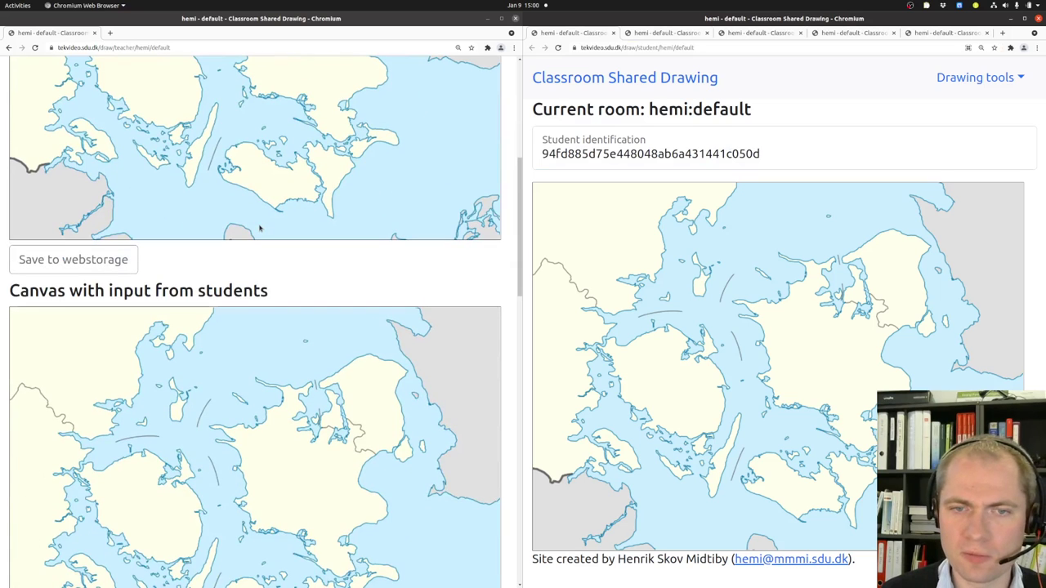
scroll(260, 229, "up", 8)
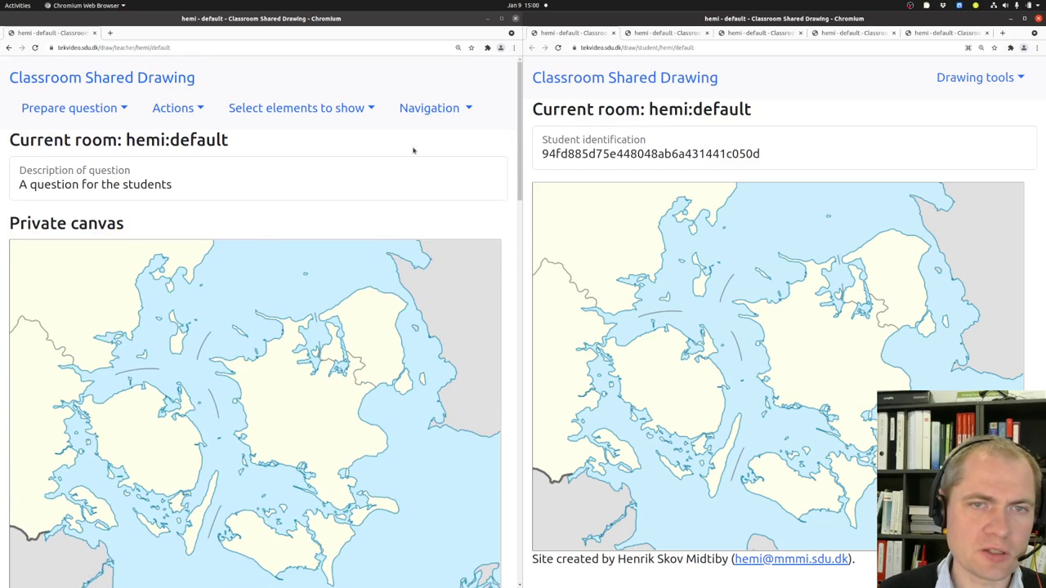
left_click(450, 110)
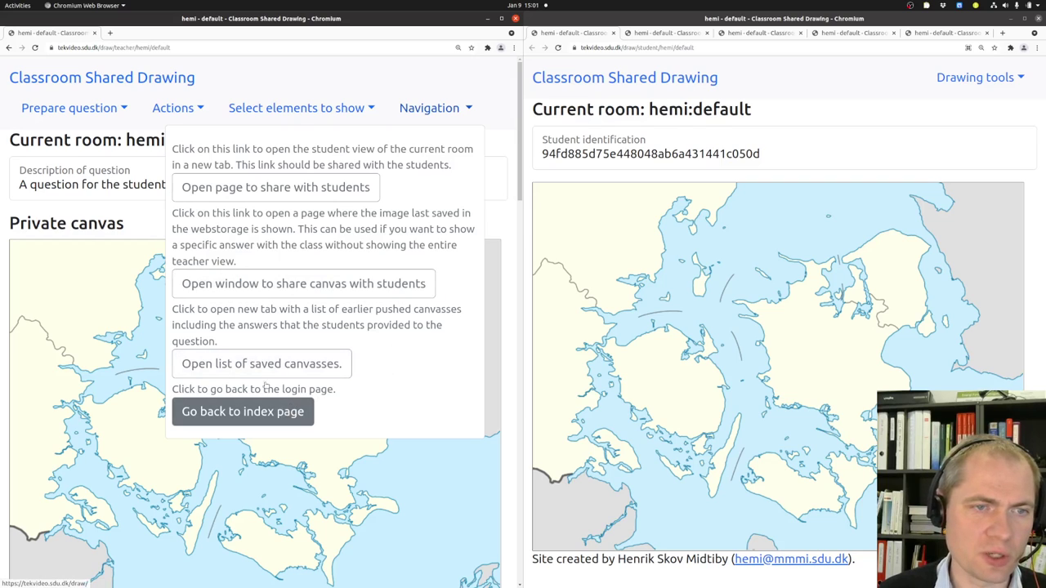
left_click(157, 217)
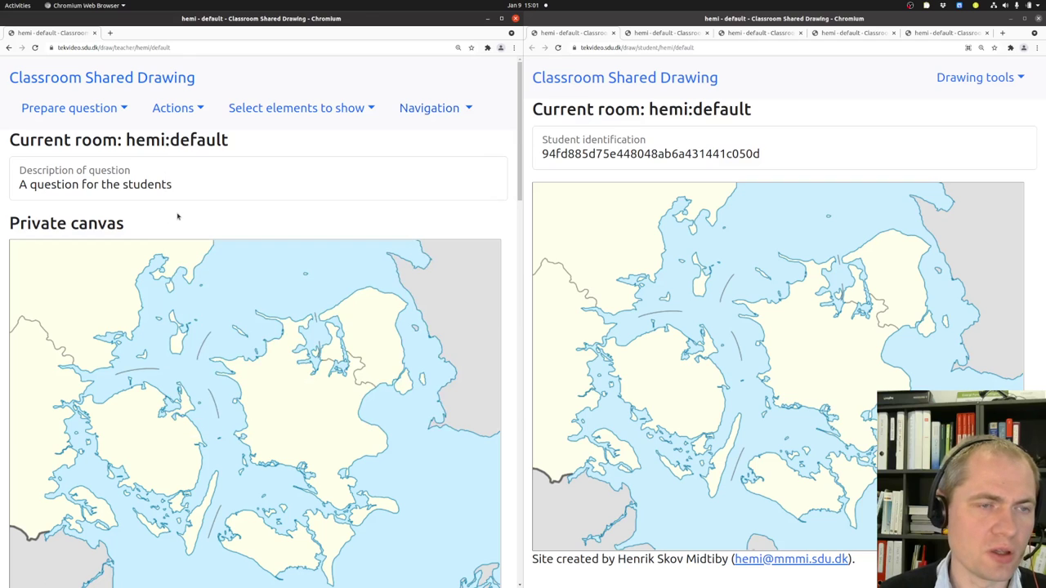